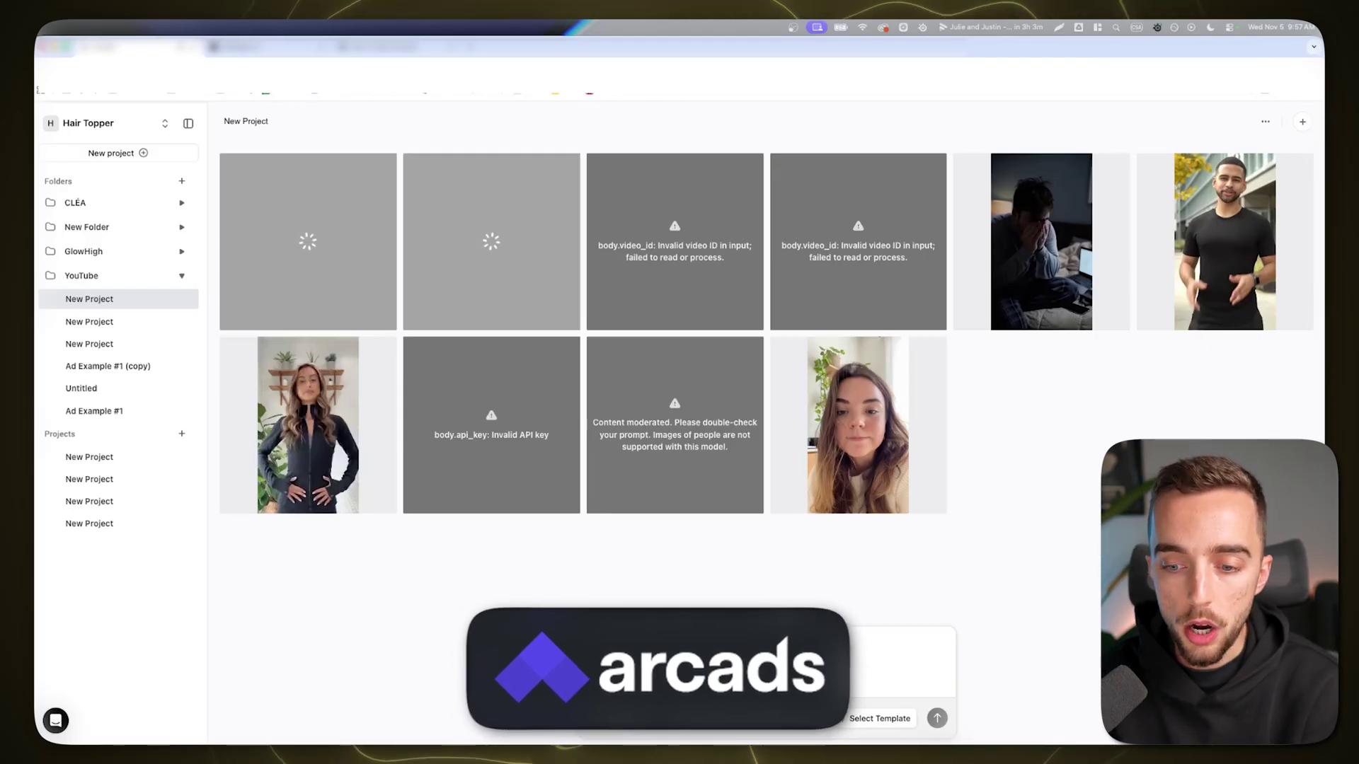
# Step: Keep Sora 2 Pro as the video model, switch clip length from 8s to 12s, and open the girl's finished clip
pyautogui.click(598, 645)
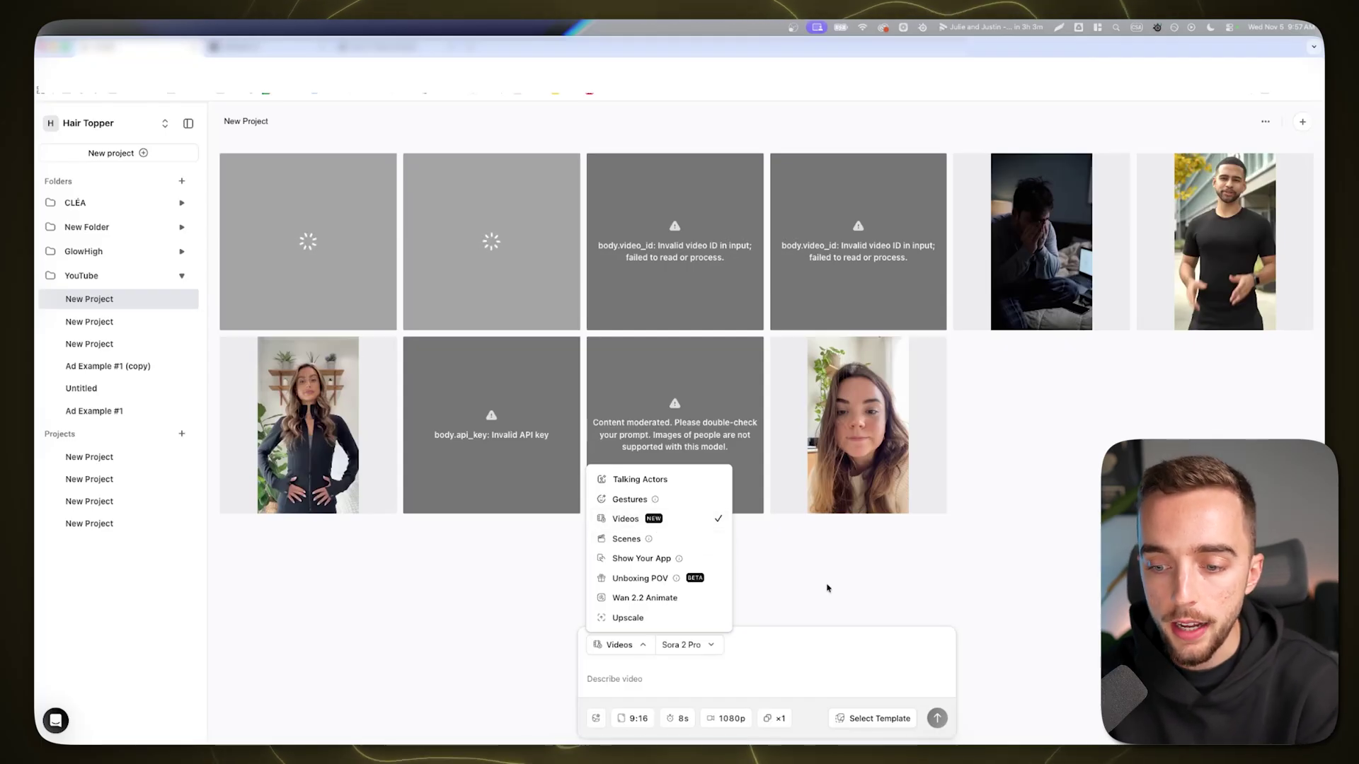
pyautogui.click(690, 644)
pyautogui.click(690, 644)
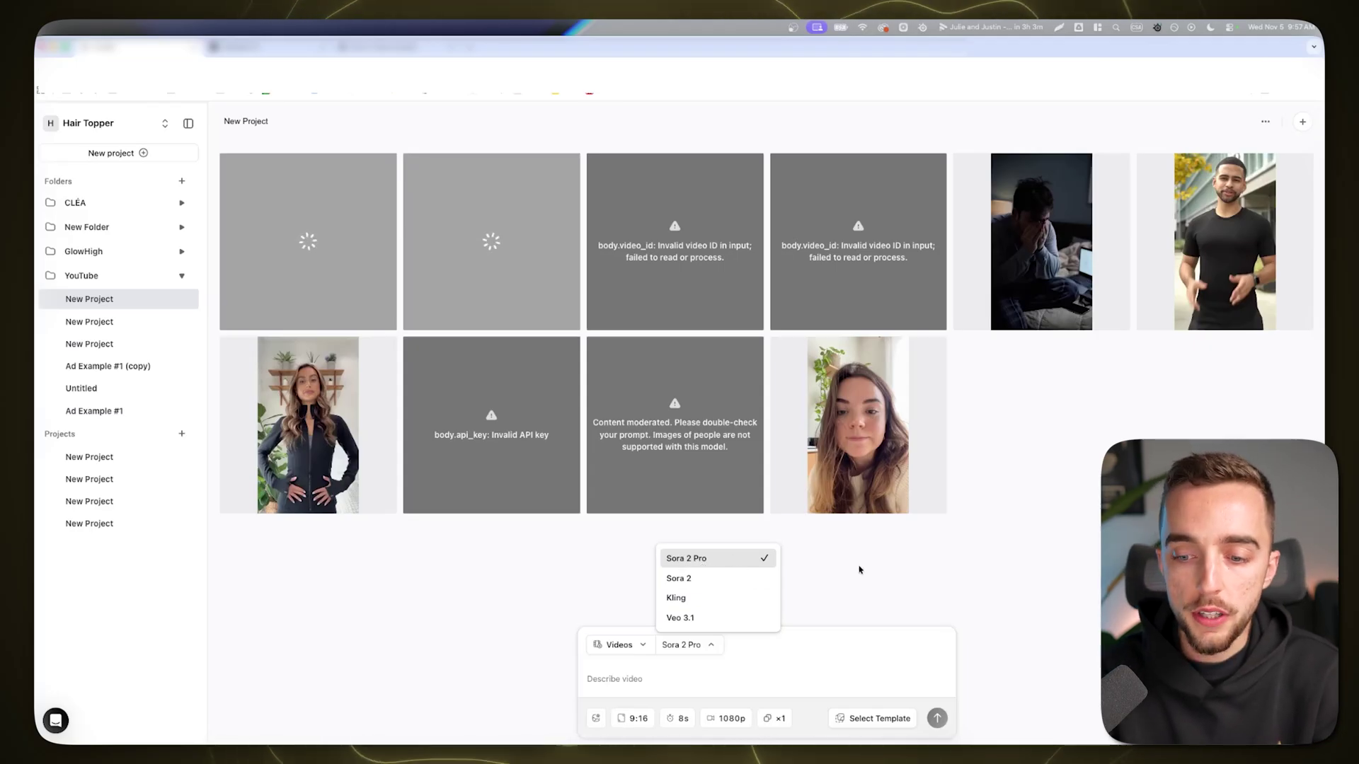
pyautogui.click(670, 703)
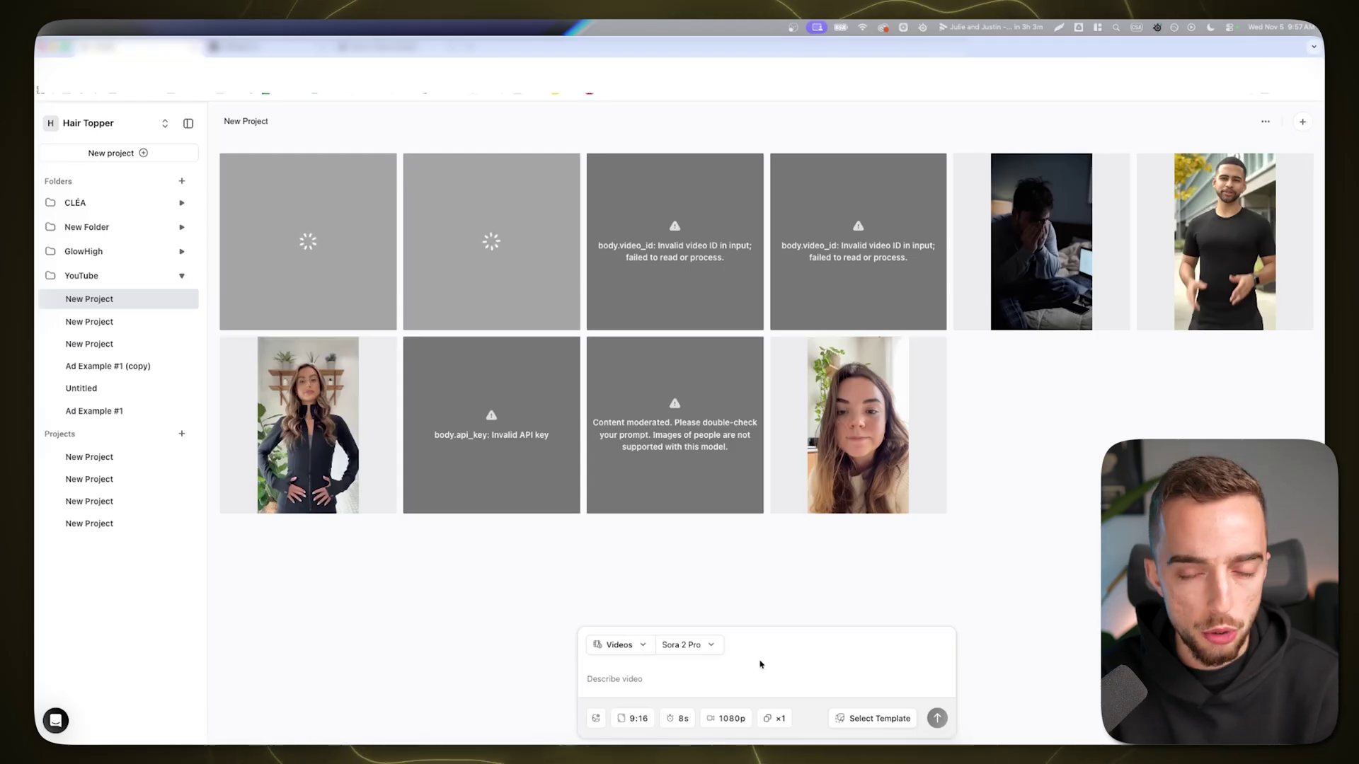
pyautogui.click(680, 718)
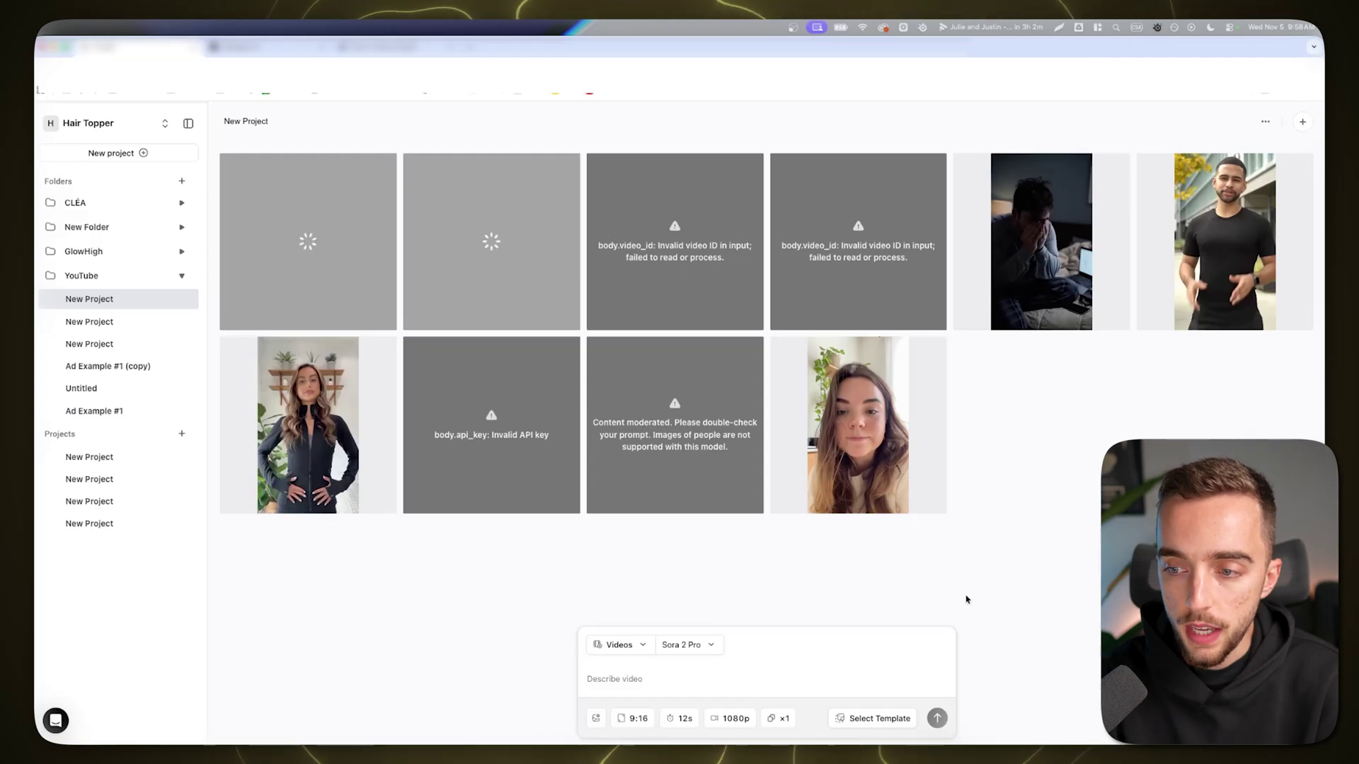
pyautogui.click(881, 359)
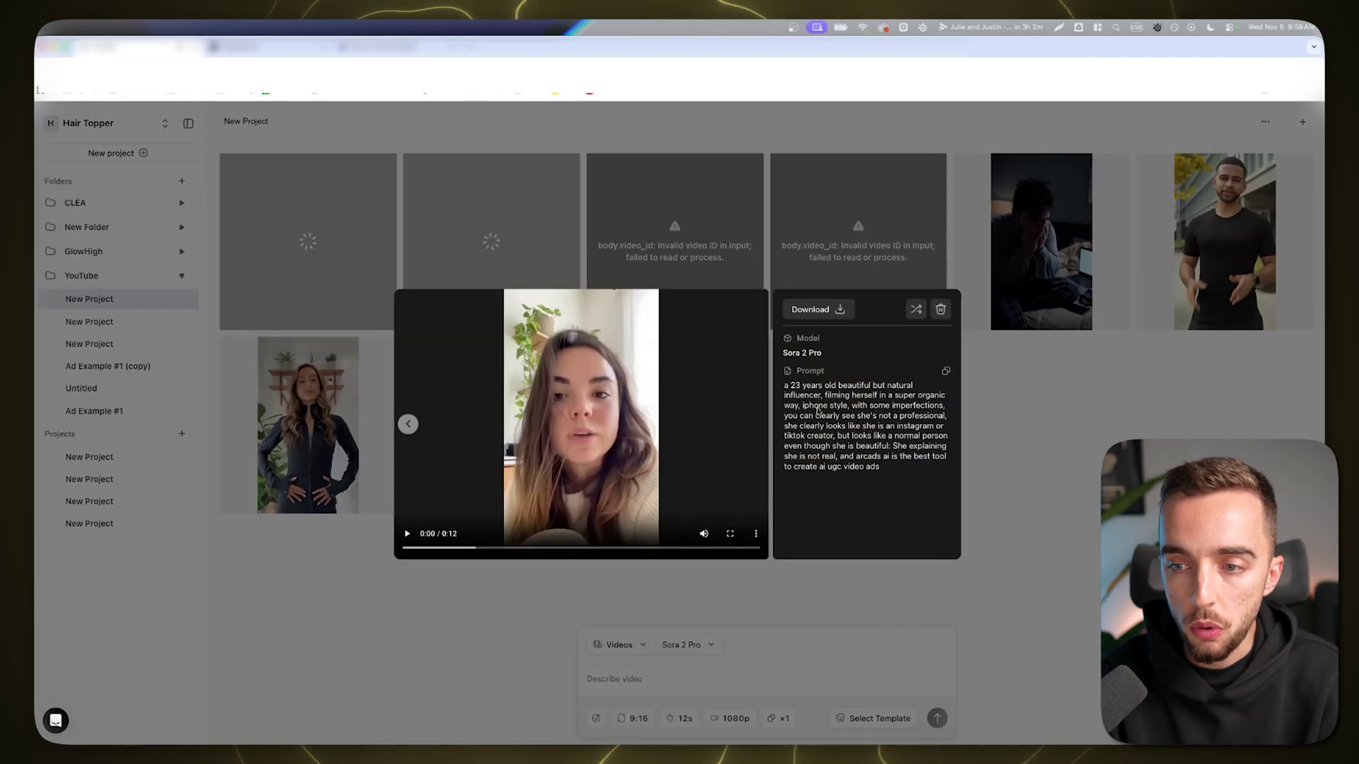
pyautogui.moveTo(784, 387); pyautogui.dragTo(942, 469)
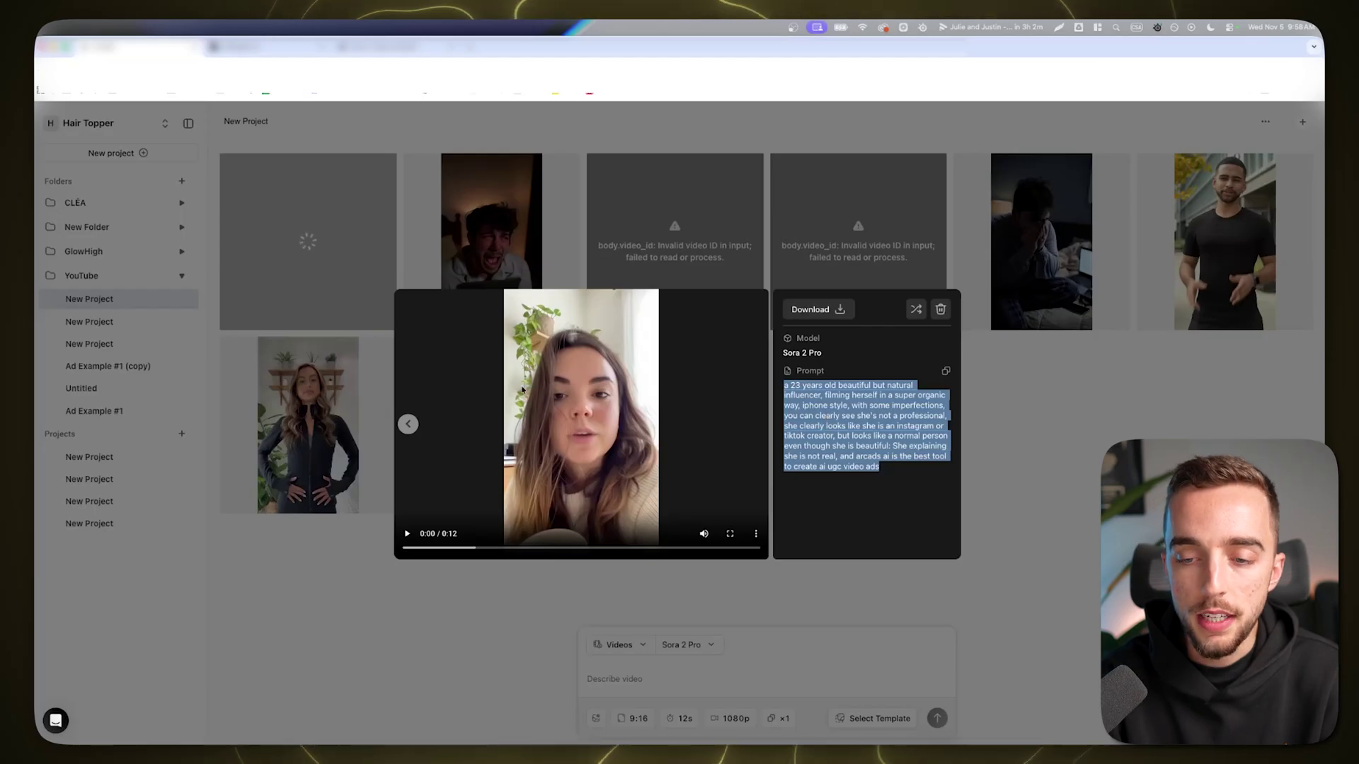
pyautogui.click(707, 535)
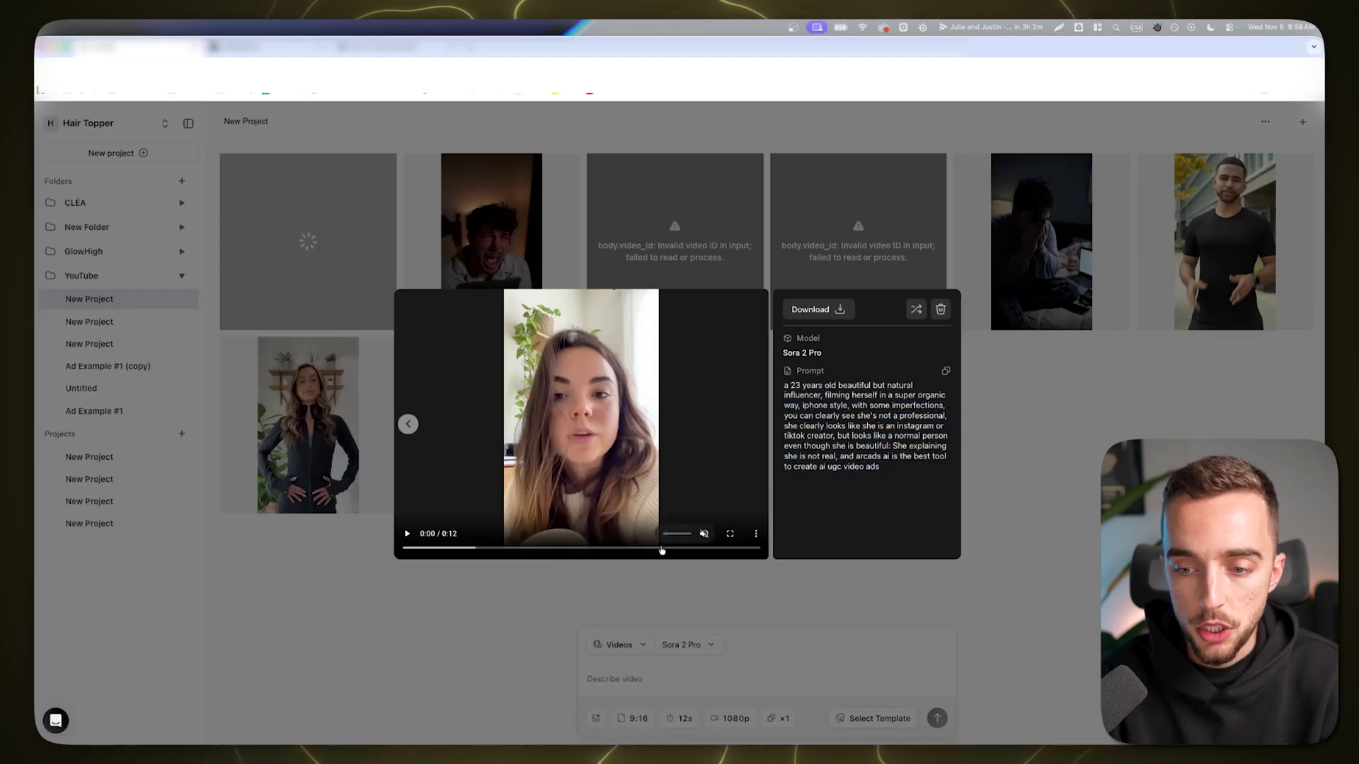
pyautogui.click(407, 533)
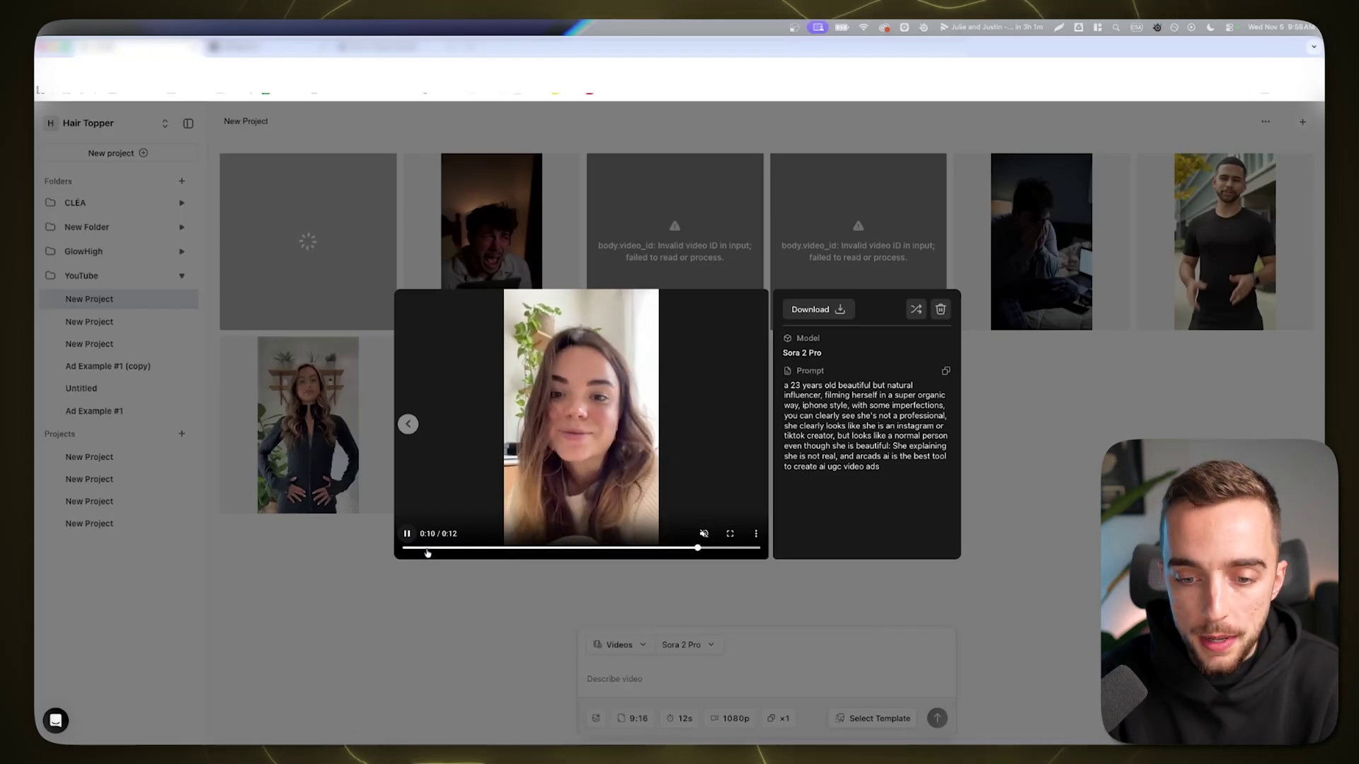
pyautogui.click(433, 547)
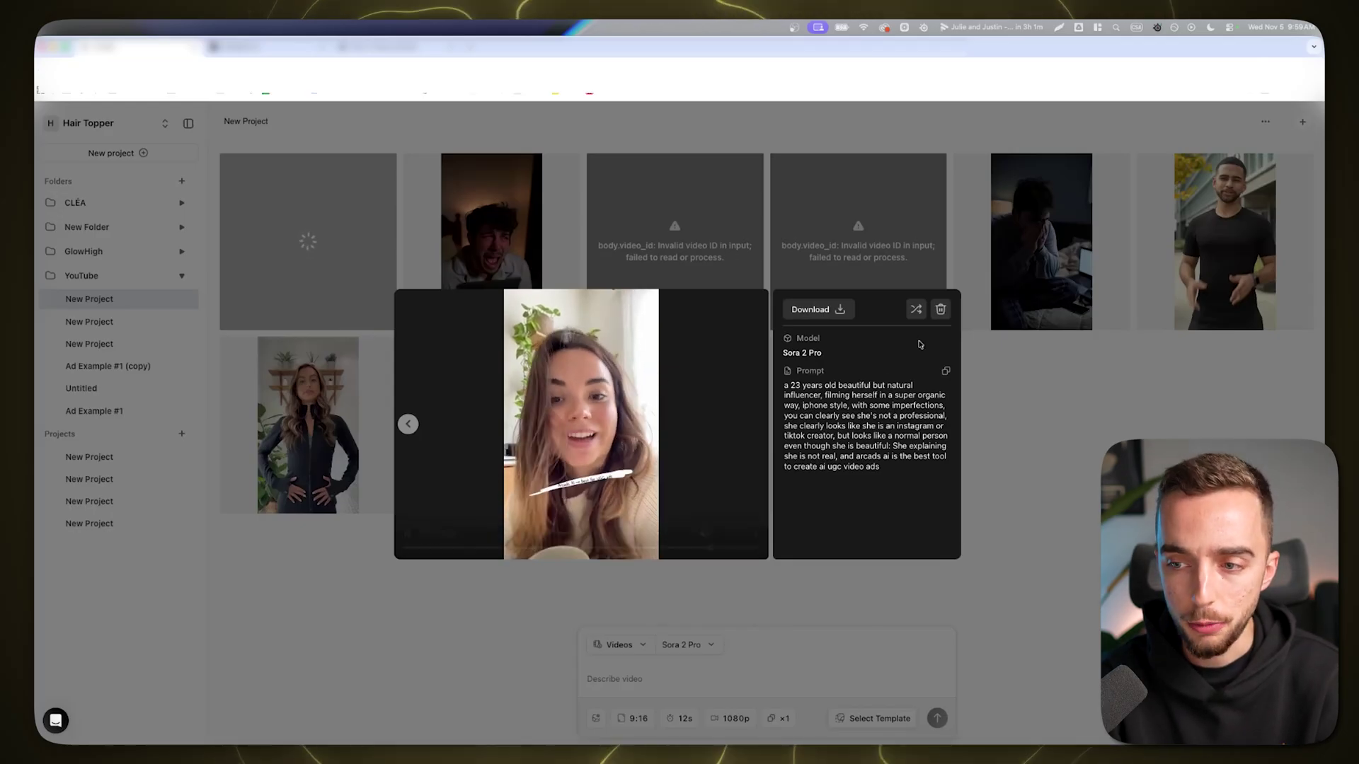
pyautogui.moveTo(981, 460); pyautogui.dragTo(783, 385)
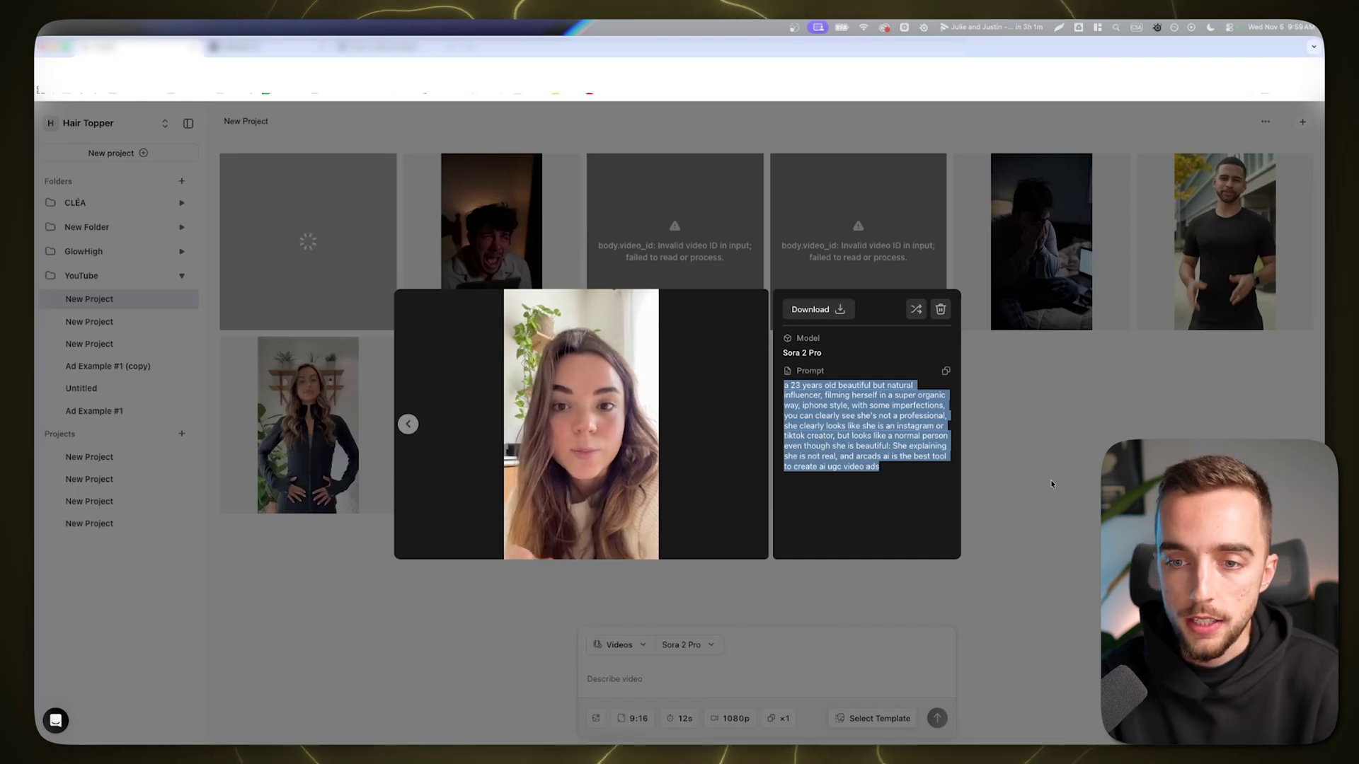
pyautogui.click(1060, 457)
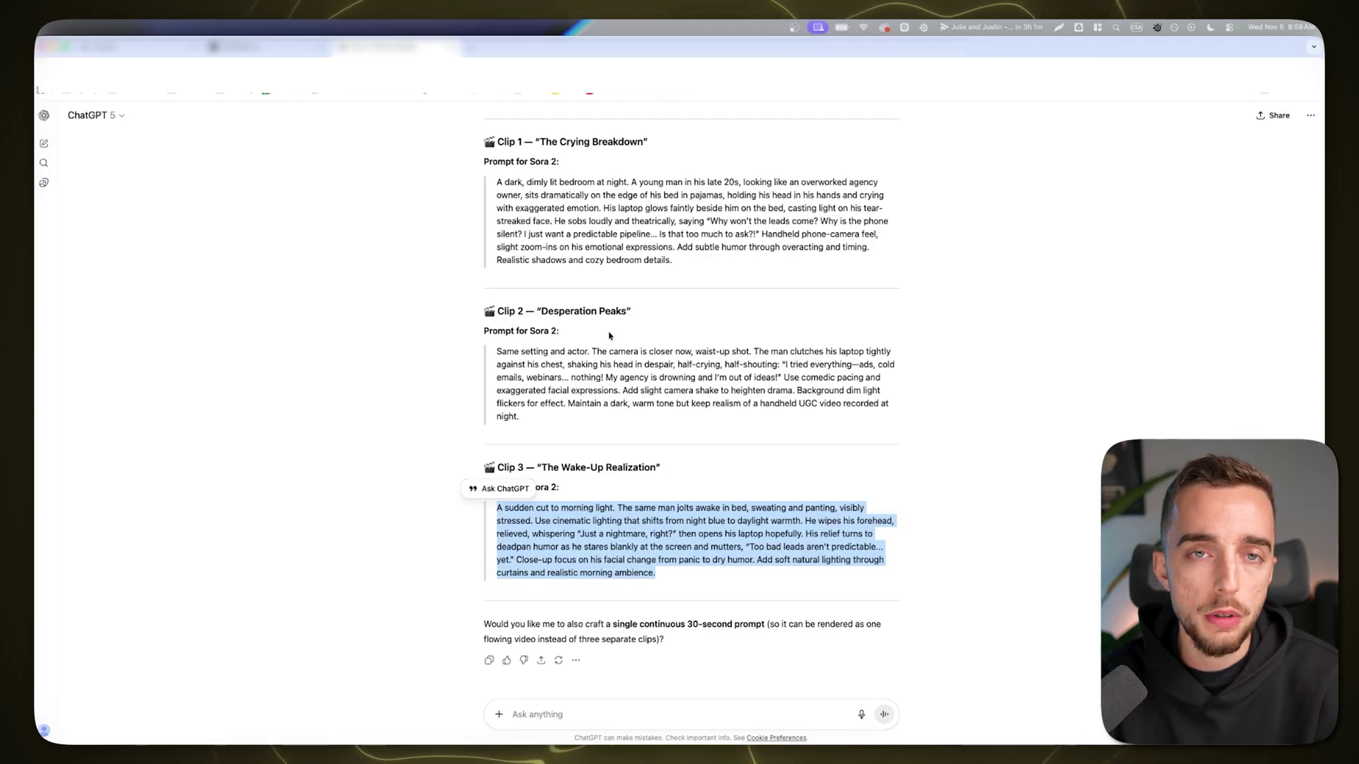
# Step: Scroll the ChatGPT chat up to the Clip 1–3 Sora 2 prompts for the agency-owner ad
pyautogui.scroll(3, 618, 337)
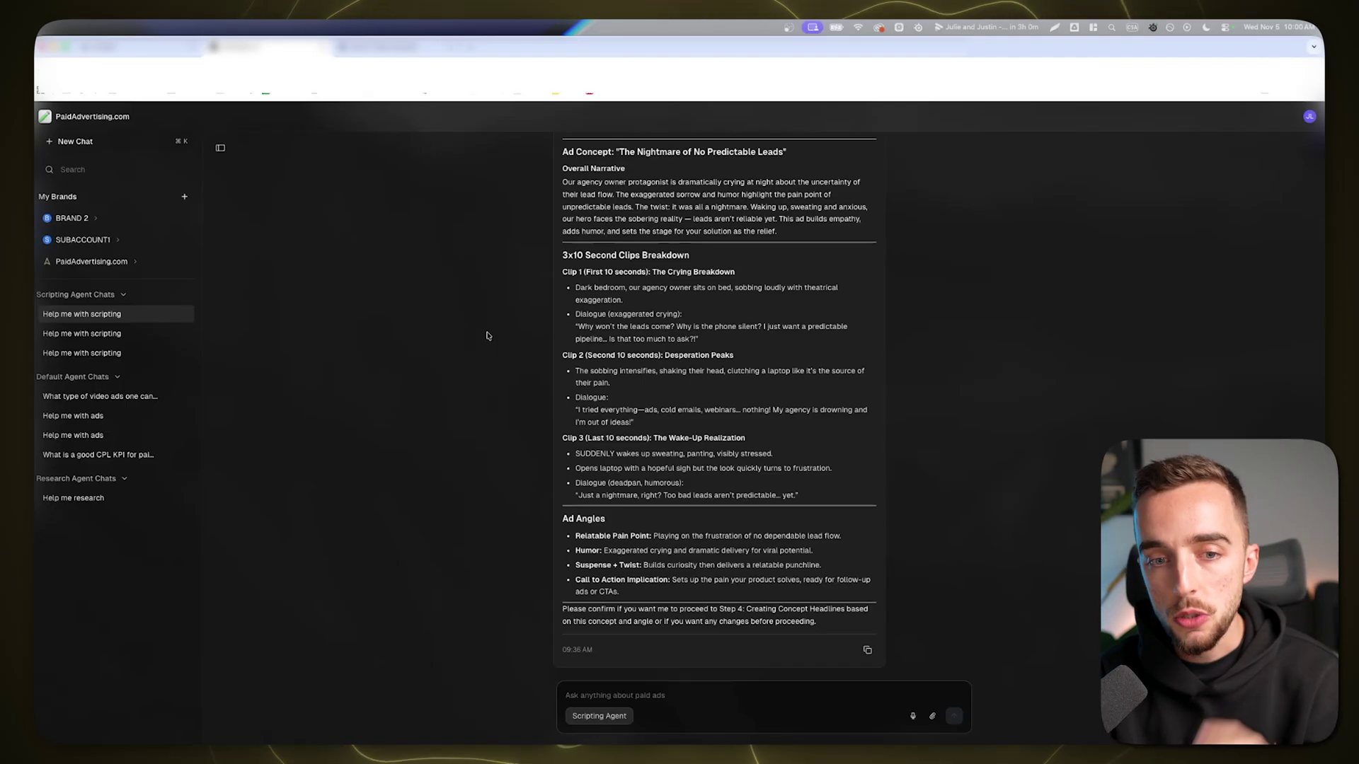
# Step: Scroll the PaidAdvertising.com chat to locate the agency-owner ad request
pyautogui.scroll(5, 531, 361)
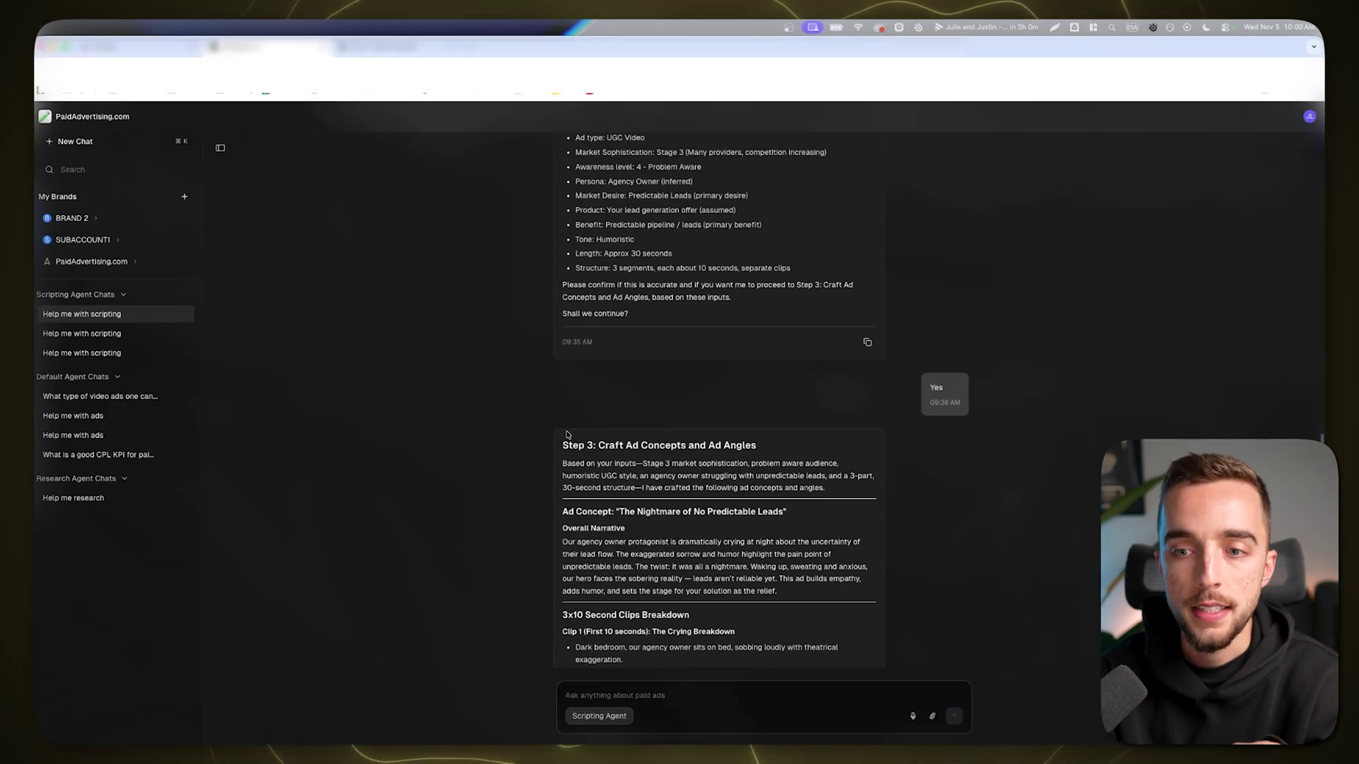
pyautogui.scroll(15, 567, 435)
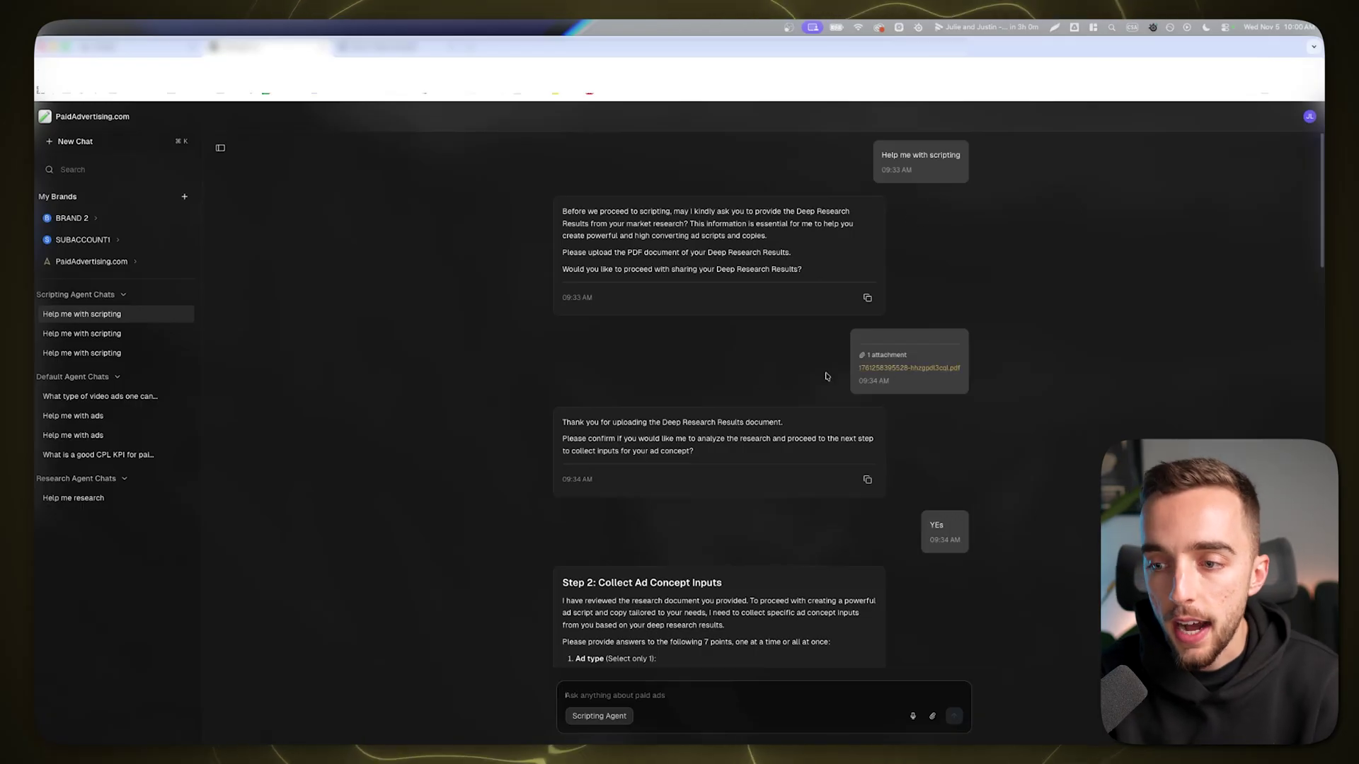
pyautogui.scroll(-10, 748, 384)
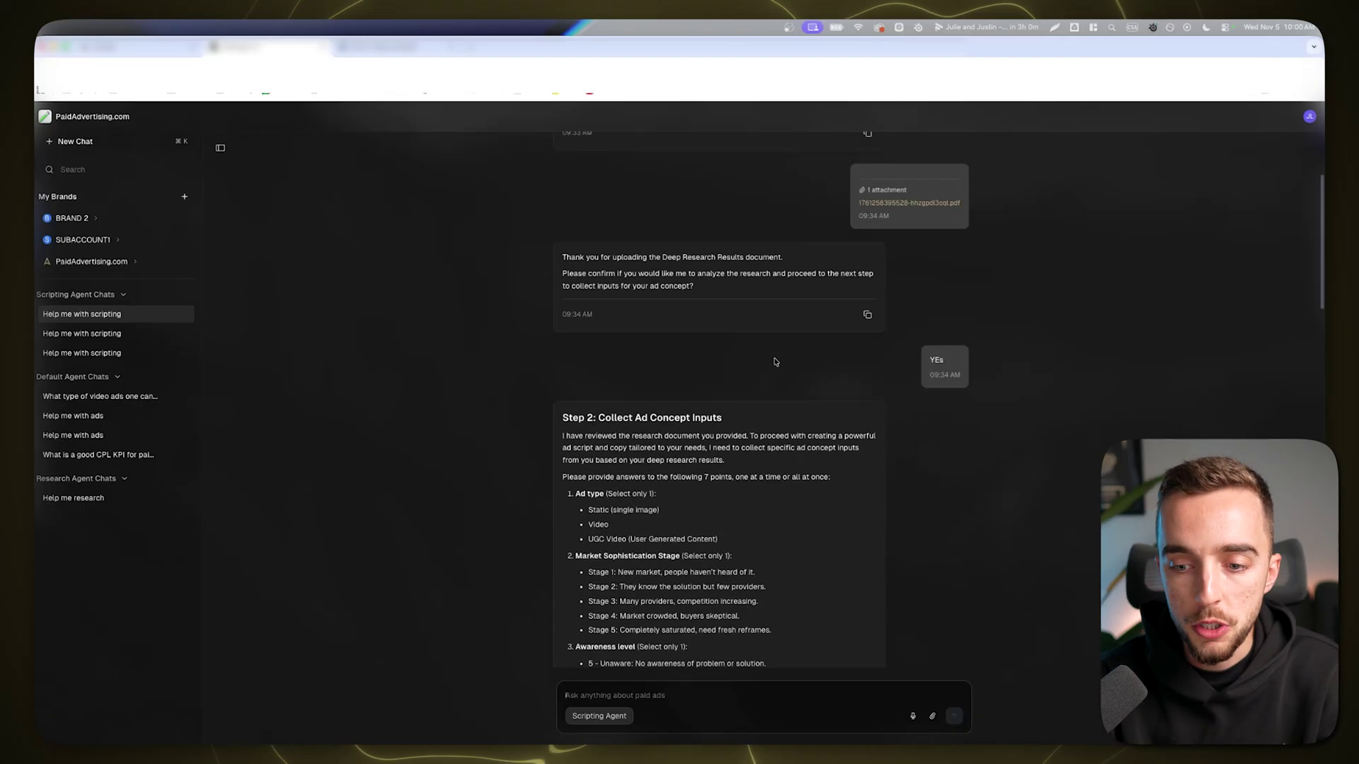
pyautogui.scroll(1, 697, 334)
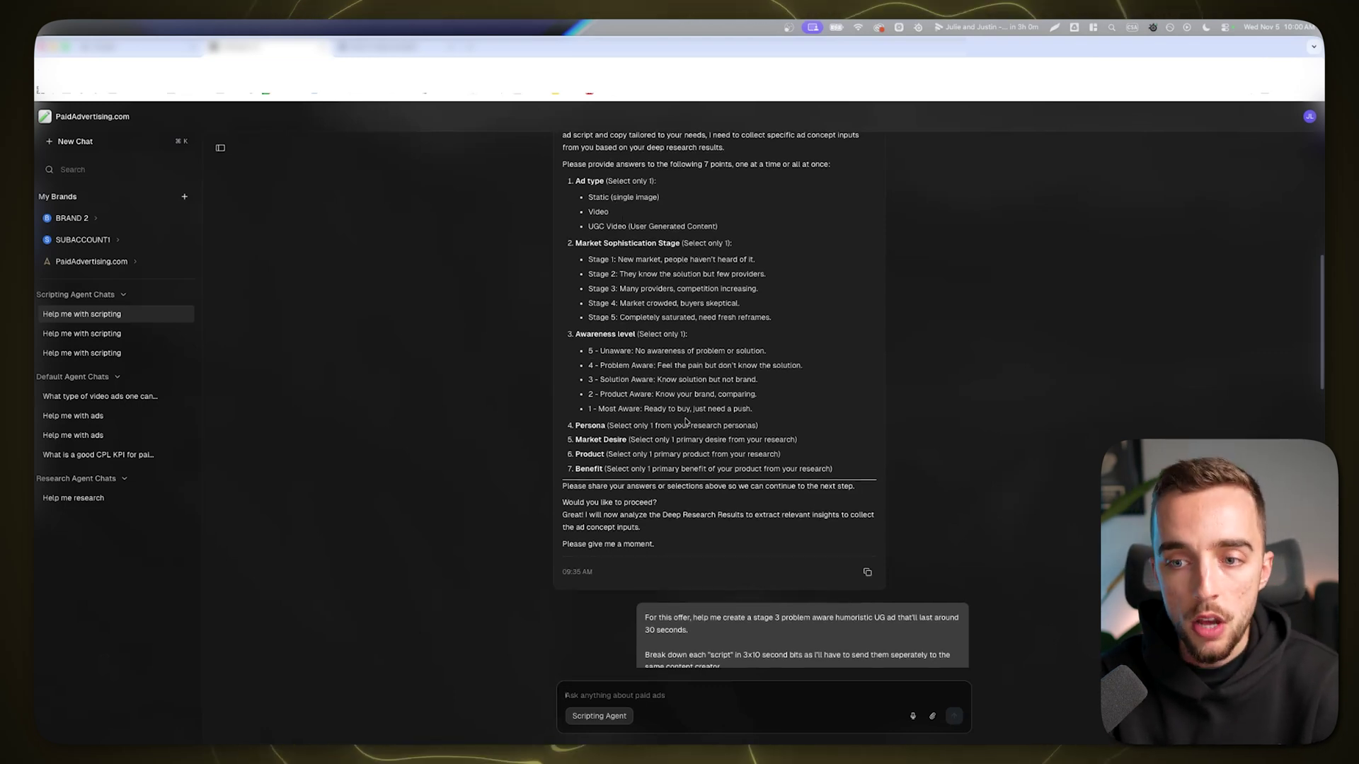
pyautogui.scroll(3, 693, 412)
pyautogui.scroll(-2, 713, 433)
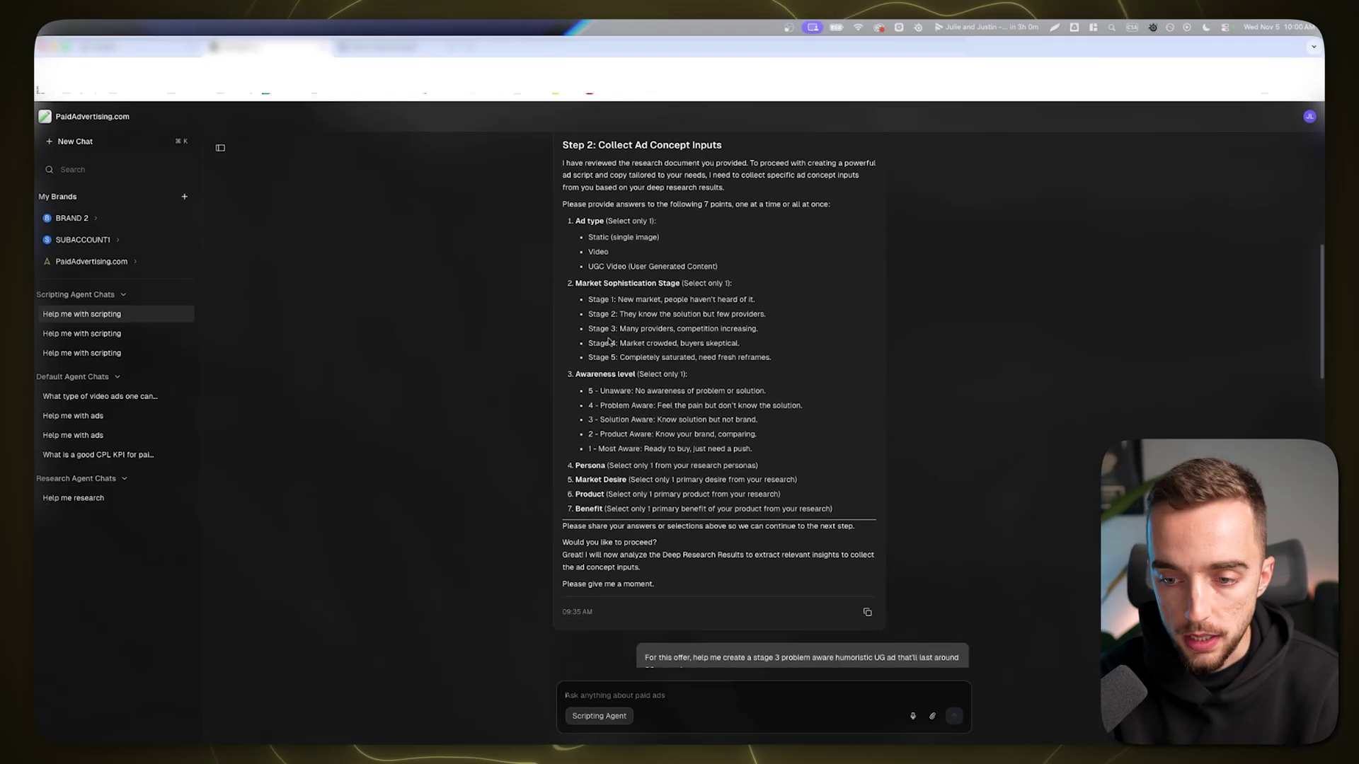
pyautogui.scroll(-8, 721, 434)
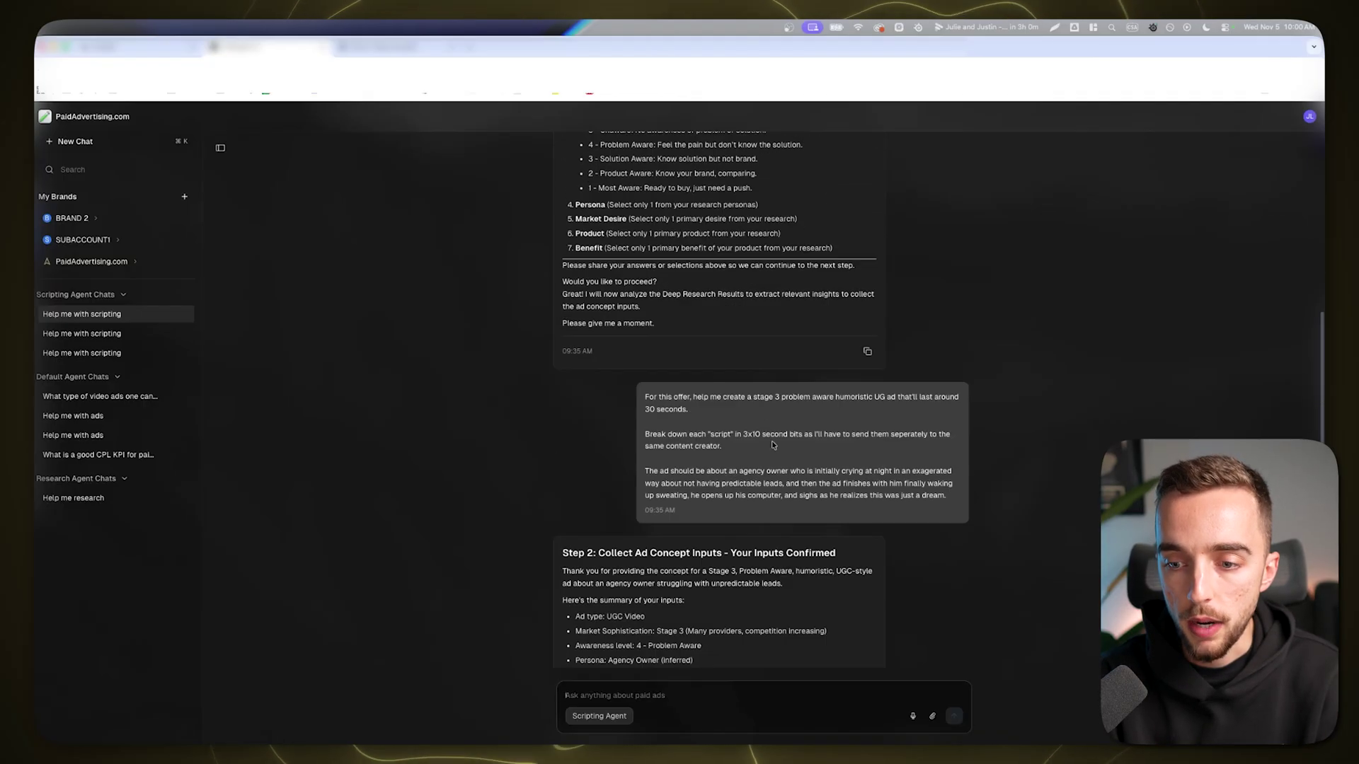
pyautogui.scroll(-1, 721, 433)
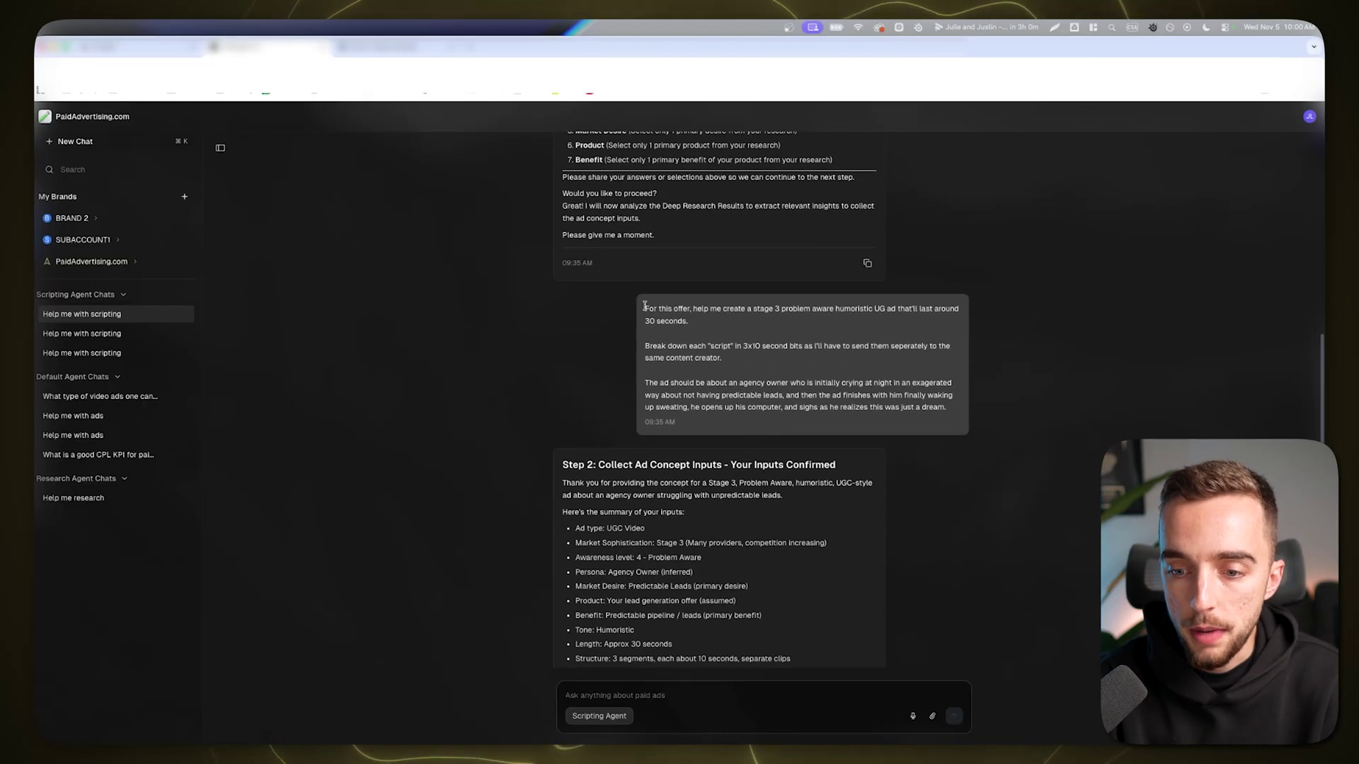
# Step: Review the request's UGC ad type, 30-second length and 3x10 second clip breakdown
pyautogui.moveTo(645, 305); pyautogui.dragTo(723, 409)
pyautogui.scroll(3, 716, 286)
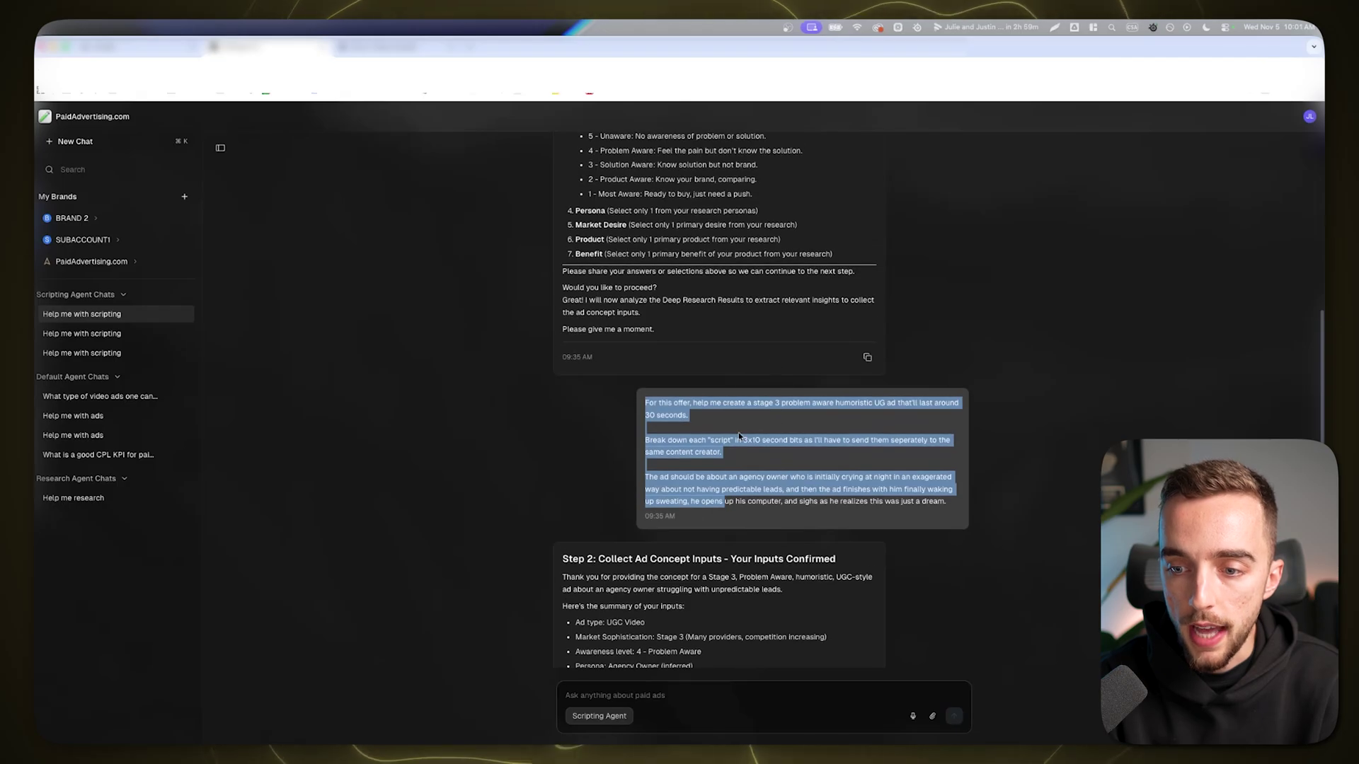
pyautogui.click(739, 436)
pyautogui.moveTo(700, 404); pyautogui.dragTo(778, 419)
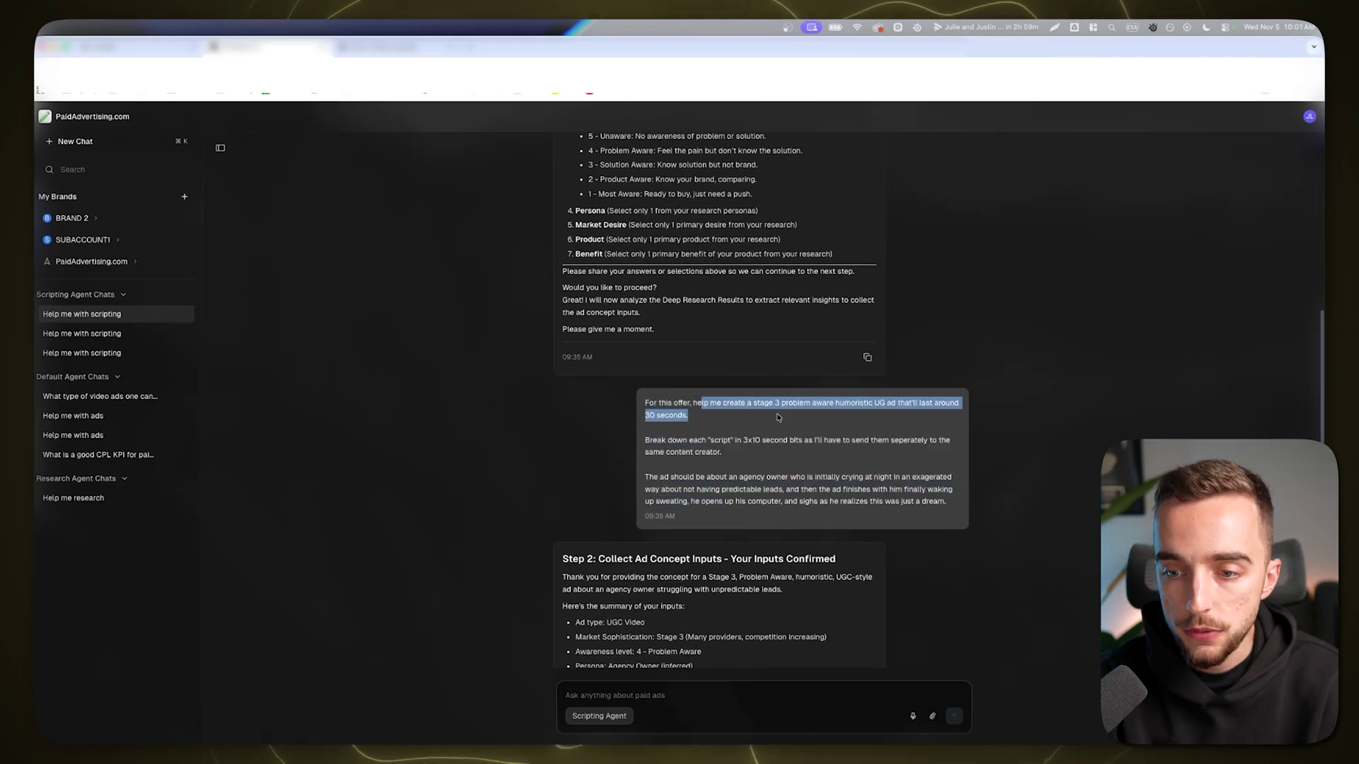
pyautogui.click(803, 416)
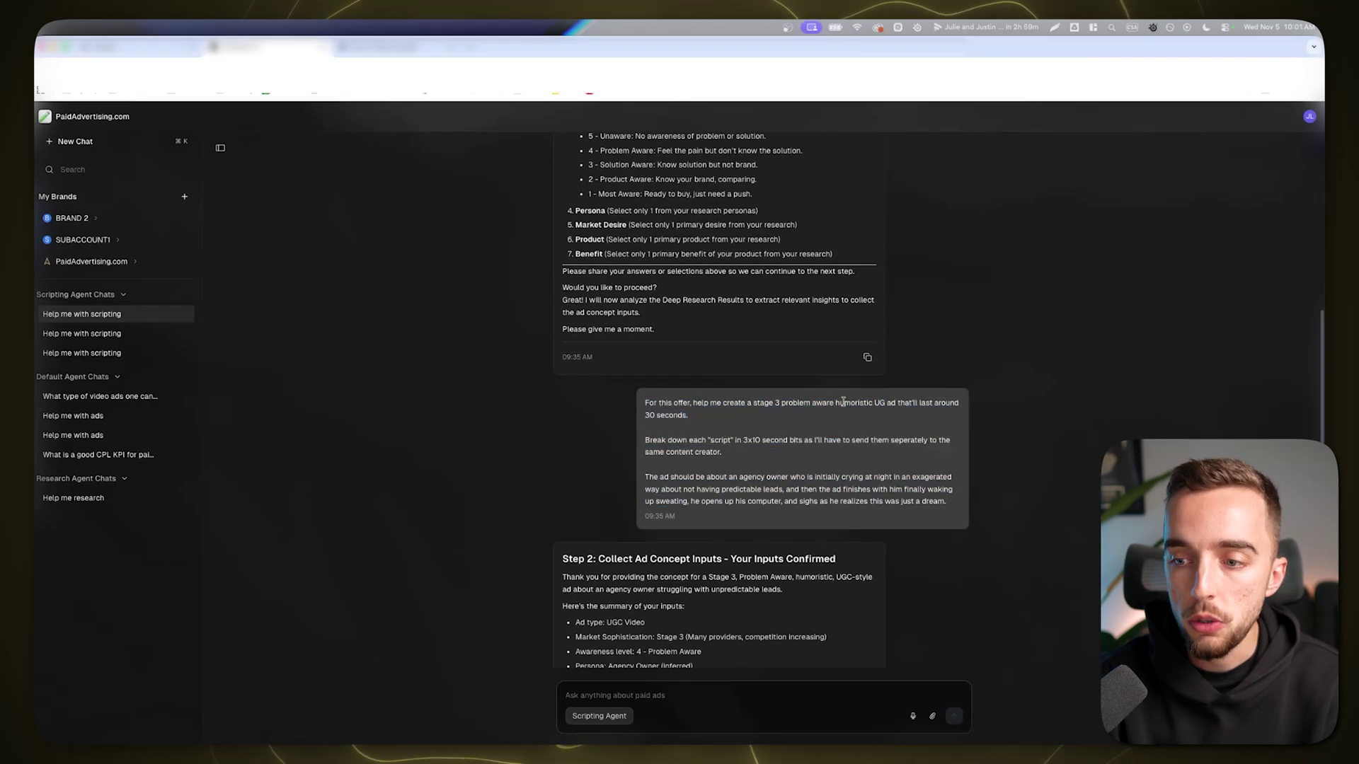
pyautogui.doubleClick(885, 403)
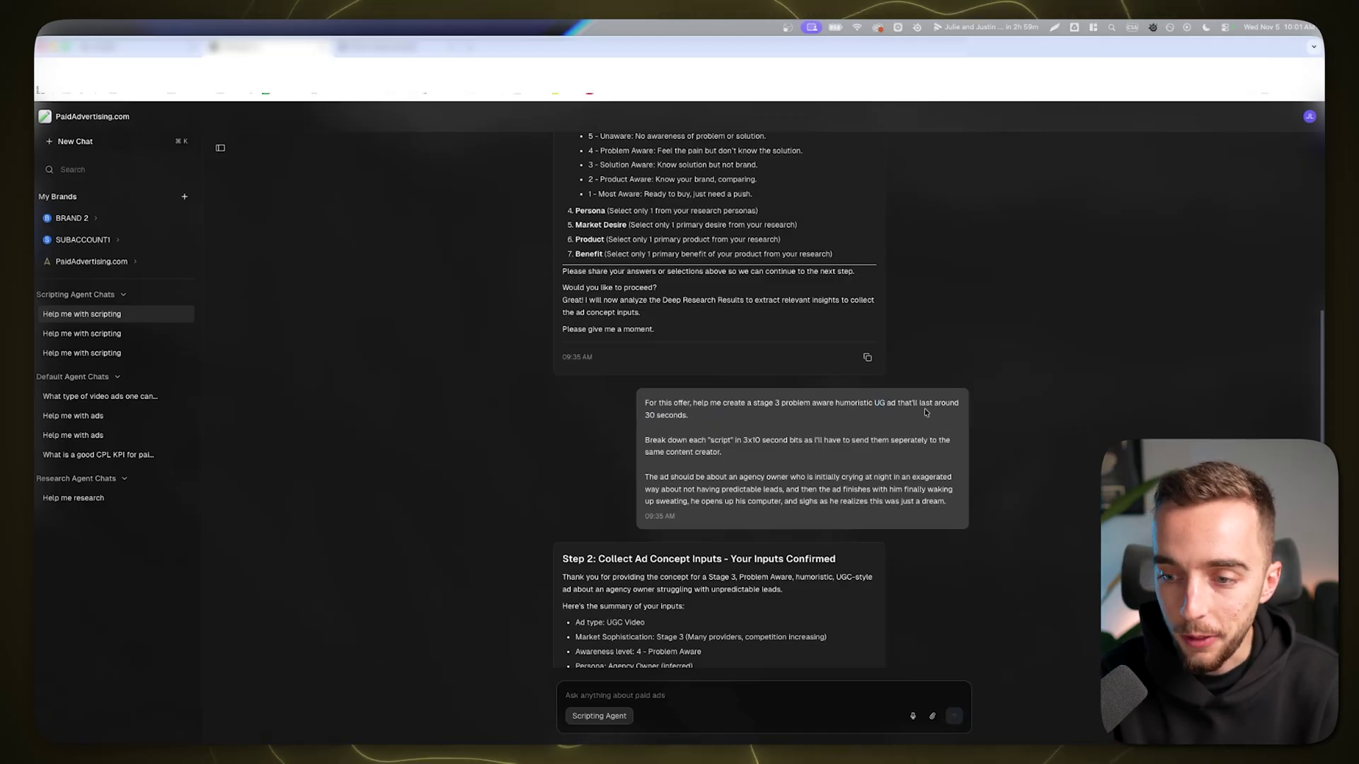
pyautogui.click(691, 416)
pyautogui.moveTo(648, 451); pyautogui.dragTo(758, 440)
pyautogui.click(763, 447)
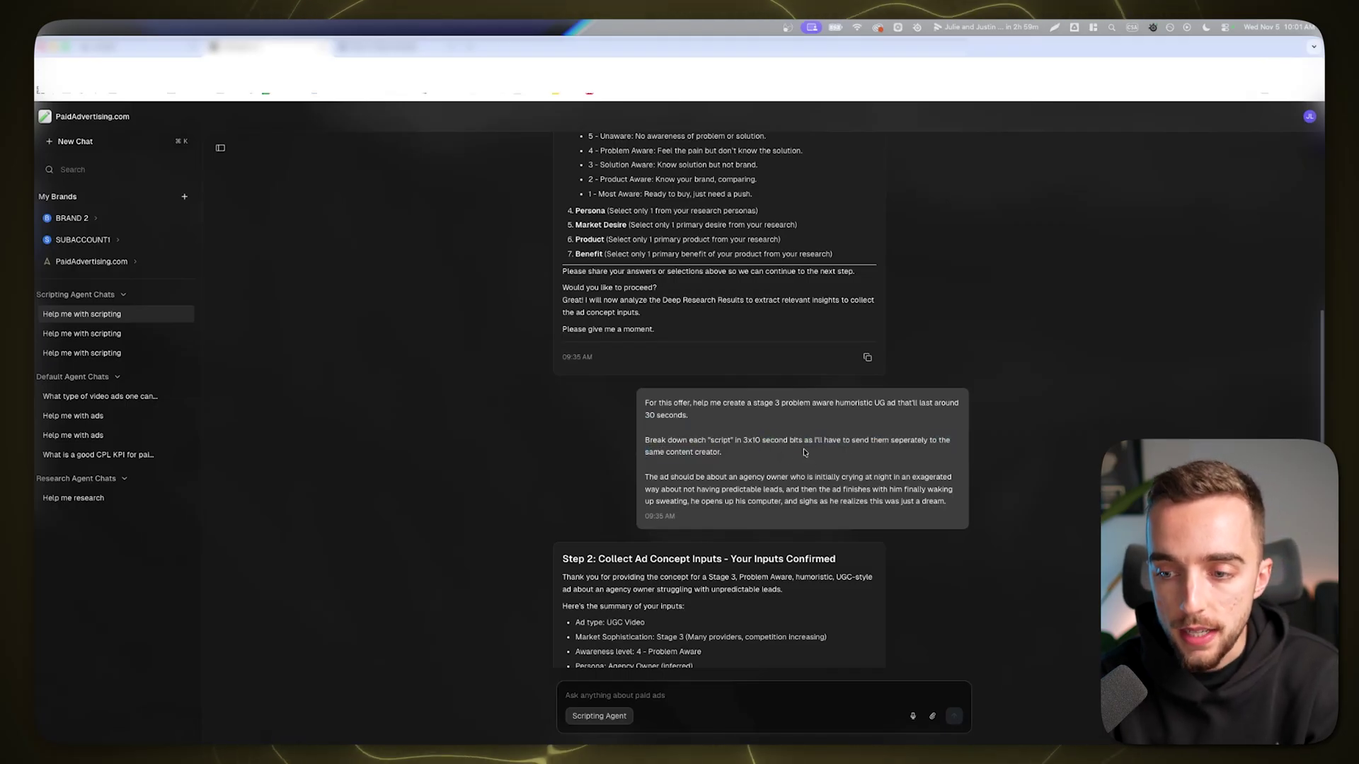
# Step: Check the Arcads project, reread the crying-at-night request, and scroll to the Step 2 summary
pyautogui.click(130, 48)
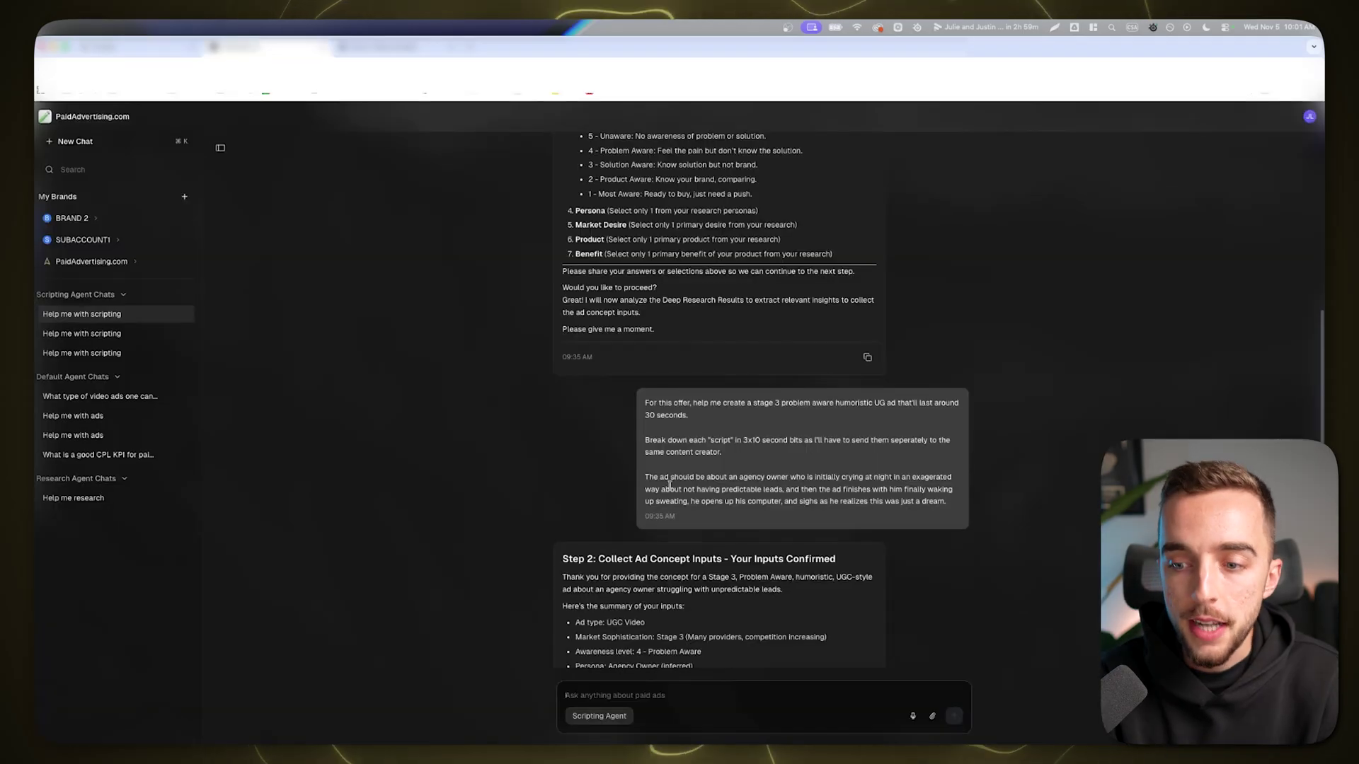
pyautogui.moveTo(671, 489); pyautogui.dragTo(829, 482)
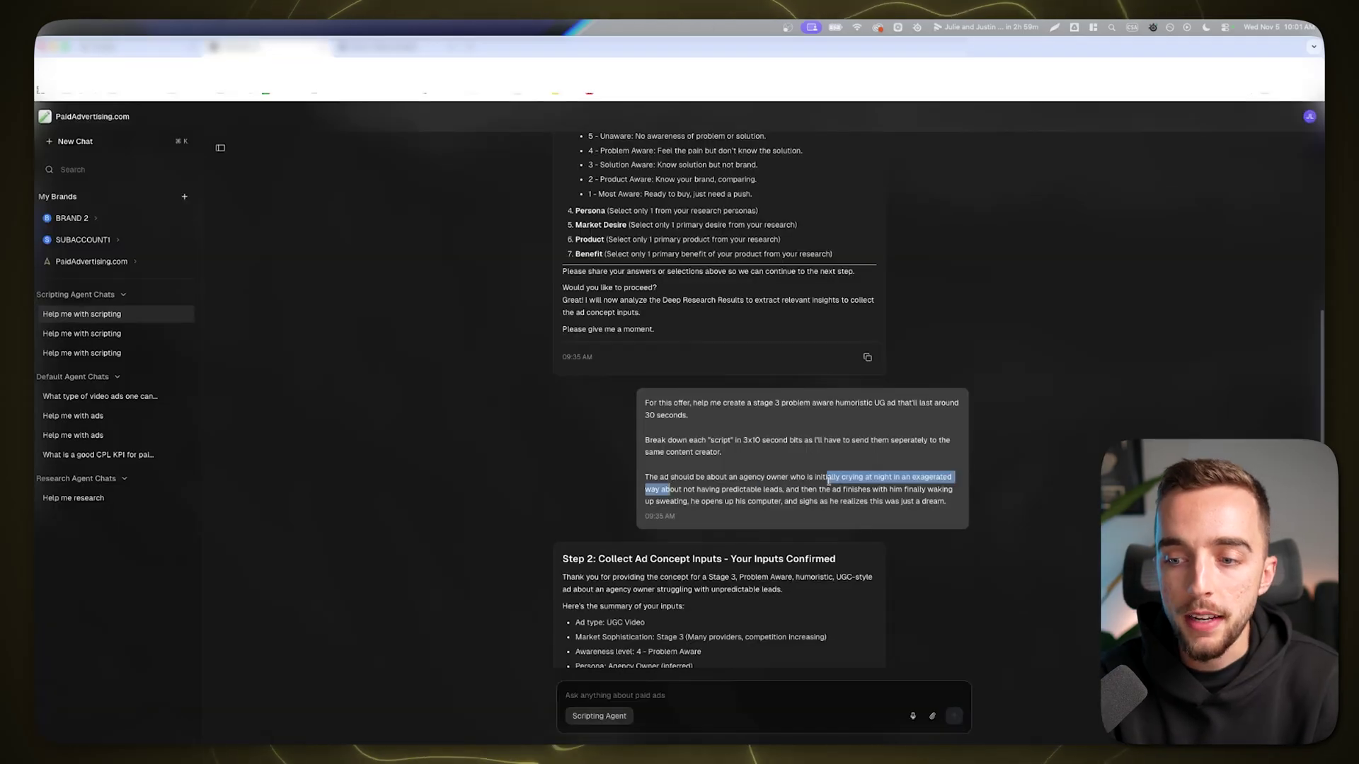
pyautogui.click(828, 482)
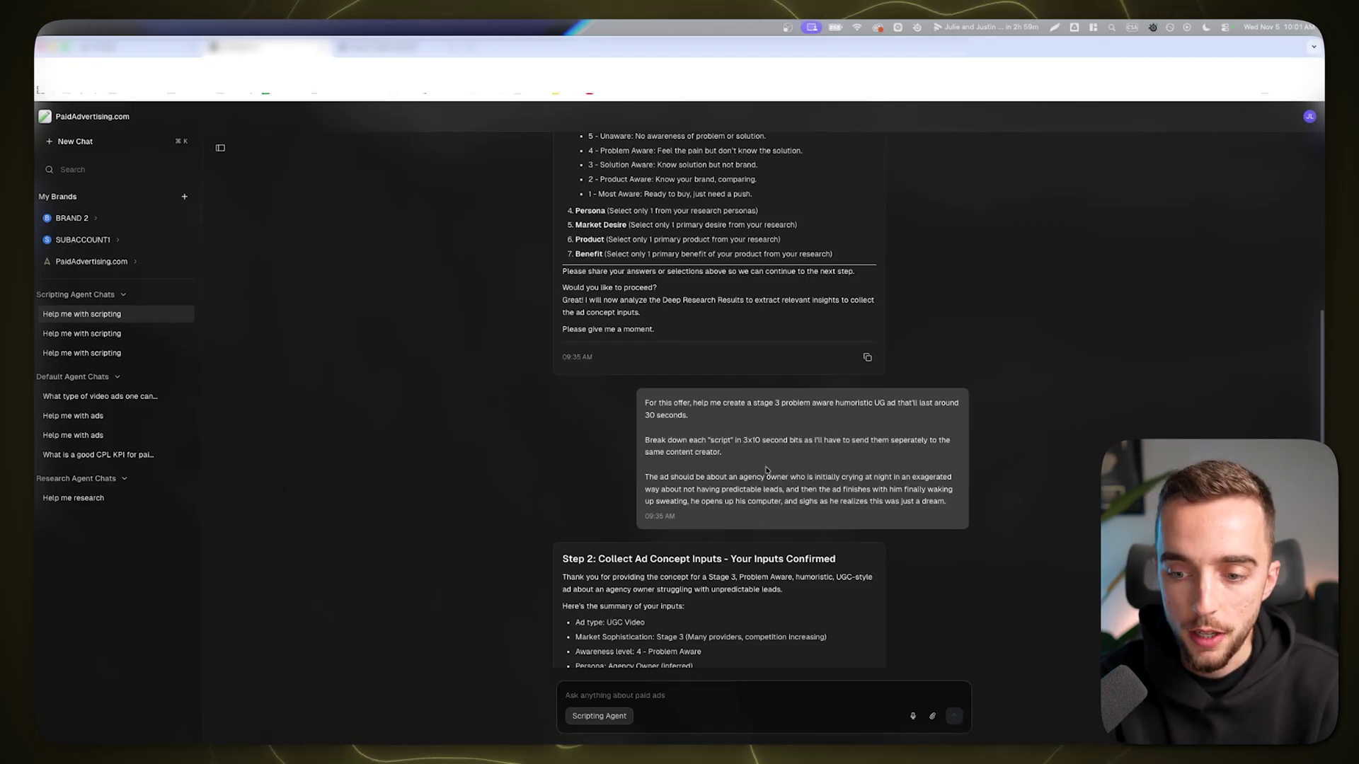
pyautogui.scroll(-5, 745, 460)
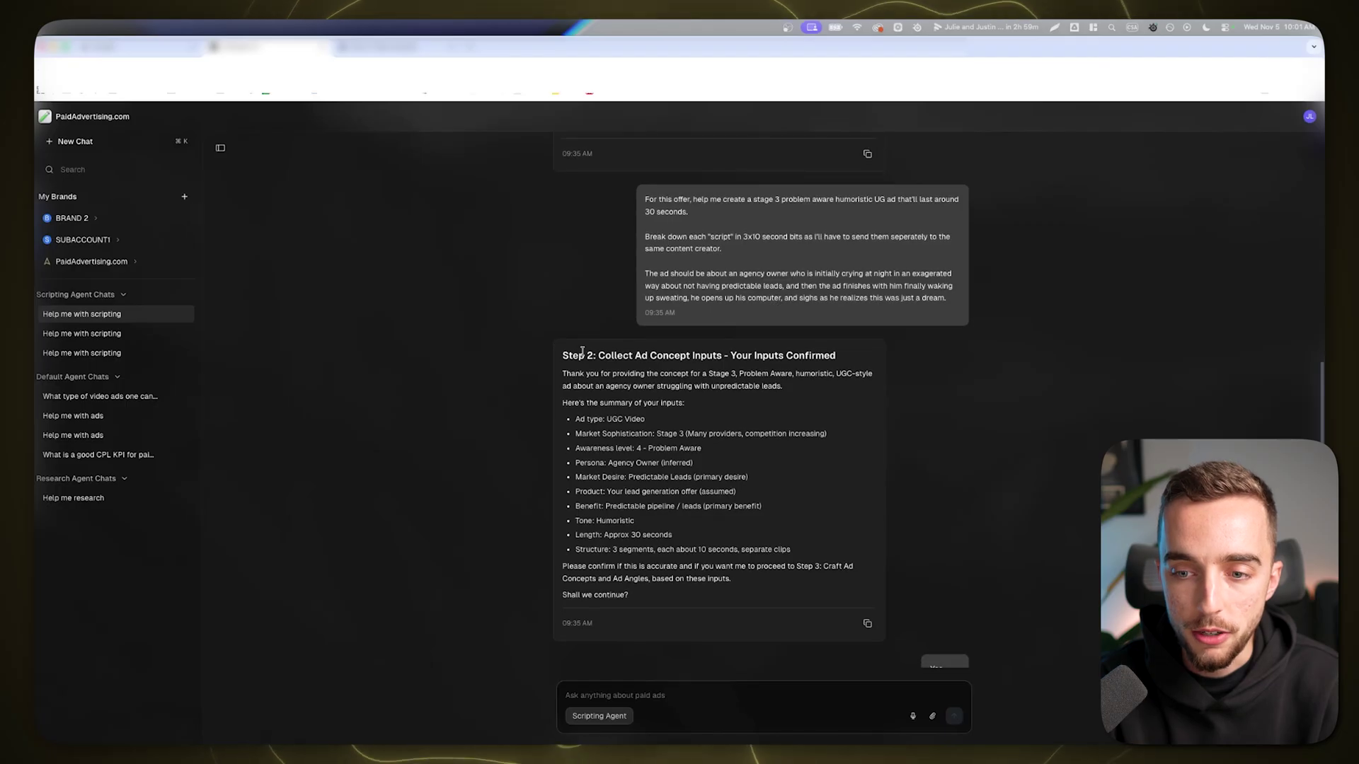
# Step: Read past the Step 2 summary through the three-clip concept, then select the Clip 1 Sora prompt
pyautogui.moveTo(563, 355); pyautogui.dragTo(822, 567)
pyautogui.click(790, 532)
pyautogui.scroll(-5, 789, 532)
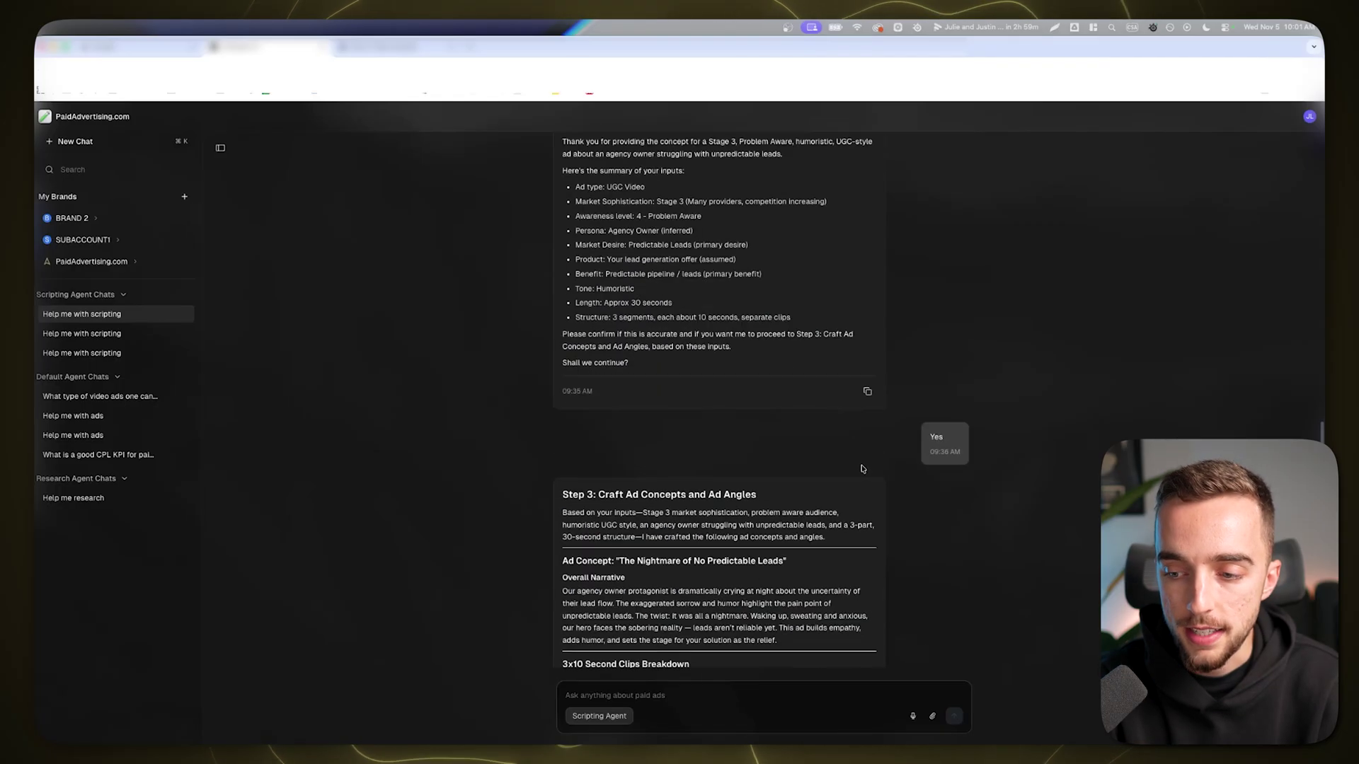
pyautogui.scroll(-1, 719, 453)
pyautogui.scroll(-5, 581, 236)
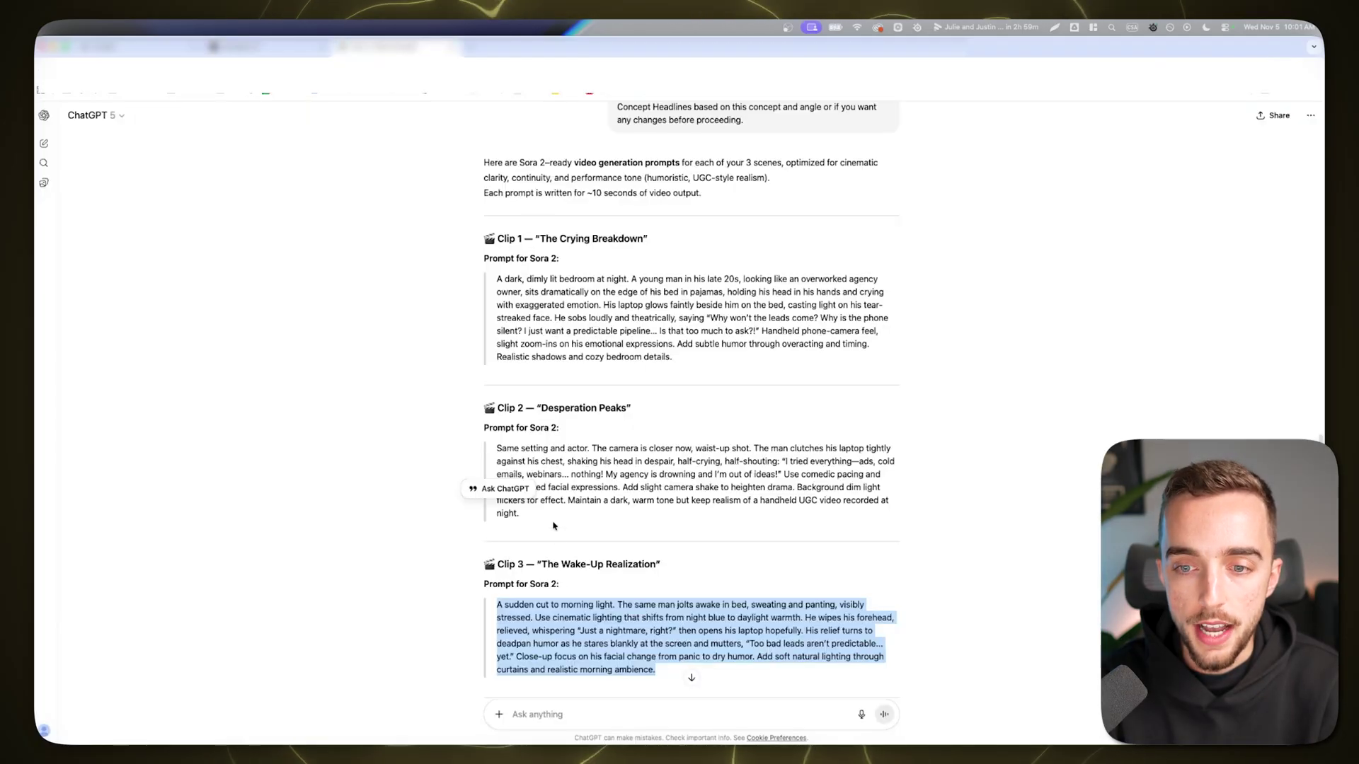
pyautogui.click(499, 493)
pyautogui.tripleClick(499, 278)
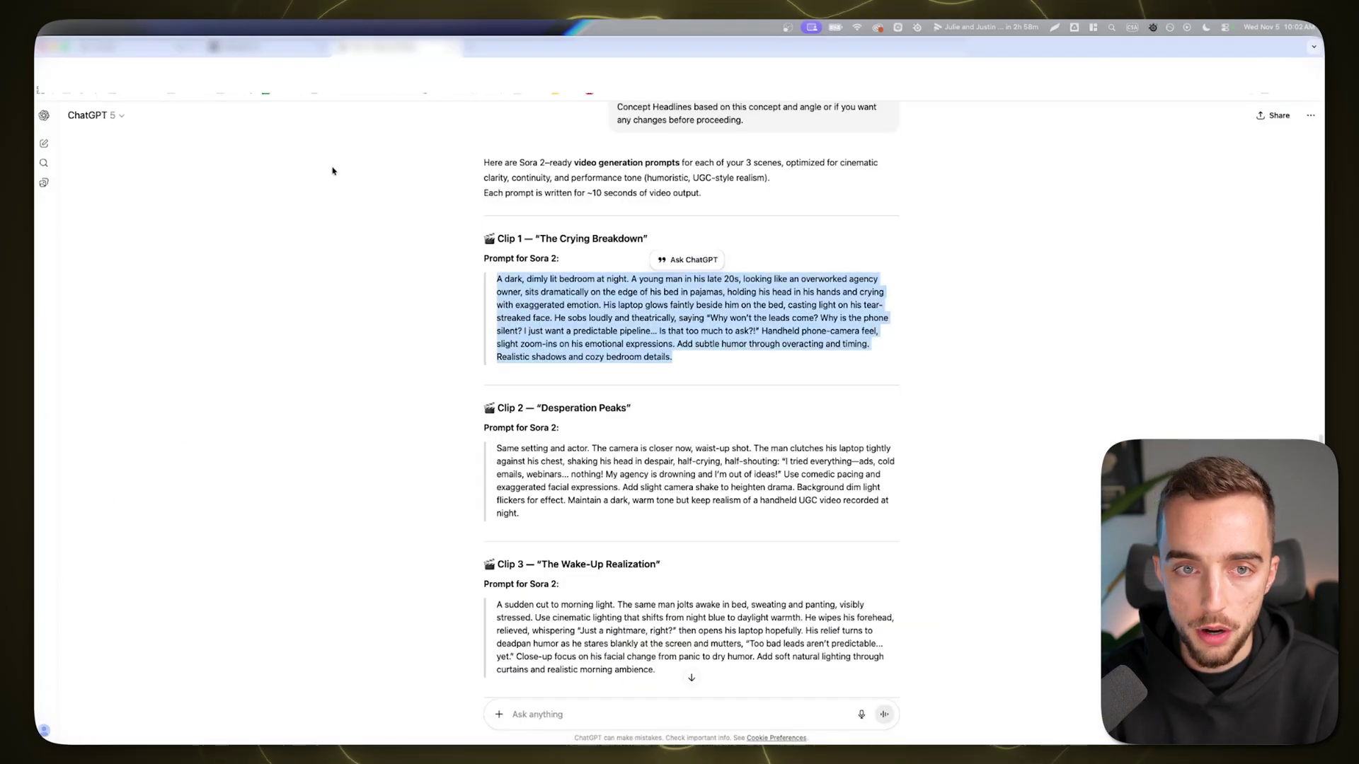
# Step: Review the Clip 1 'The Crying Breakdown' overworked agency owner prompt, then return to the PaidAdvertising.com chat
pyautogui.moveTo(497, 279); pyautogui.dragTo(571, 279)
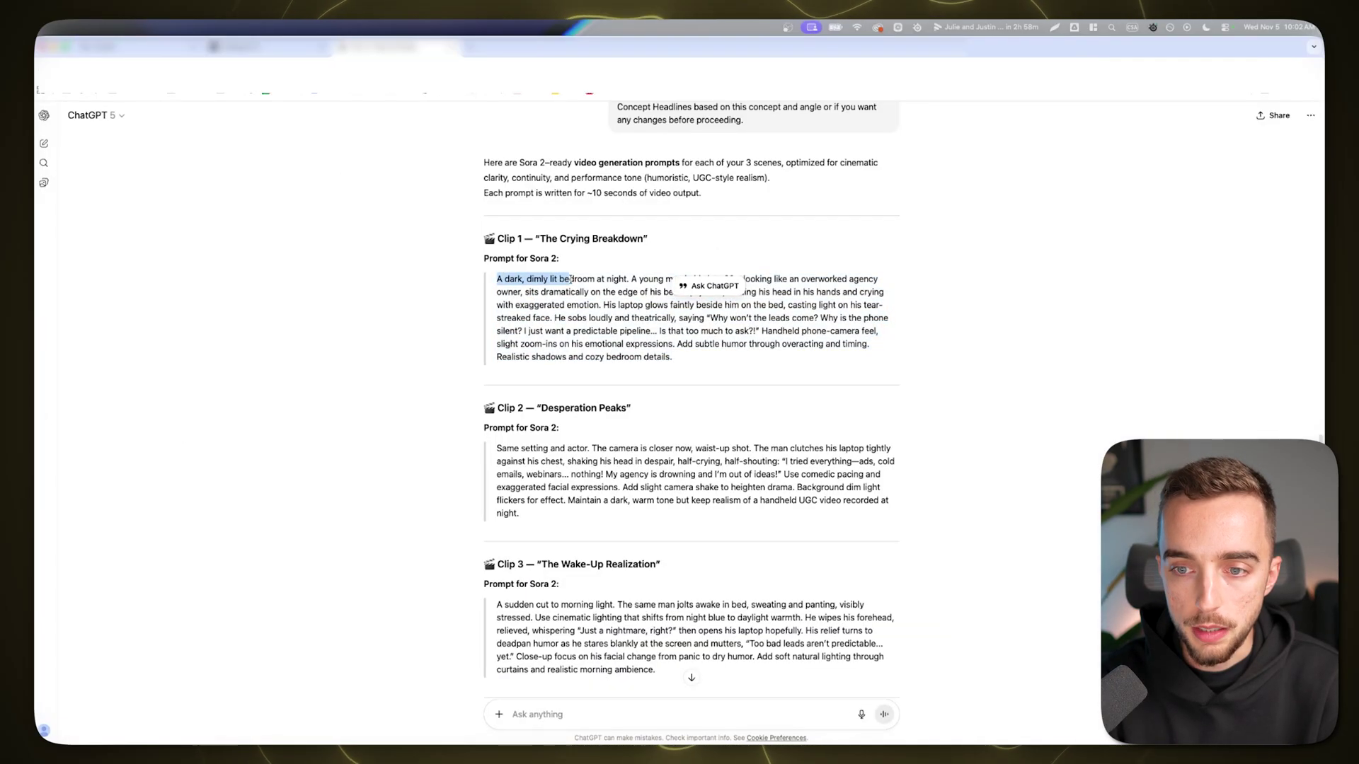
pyautogui.click(669, 281)
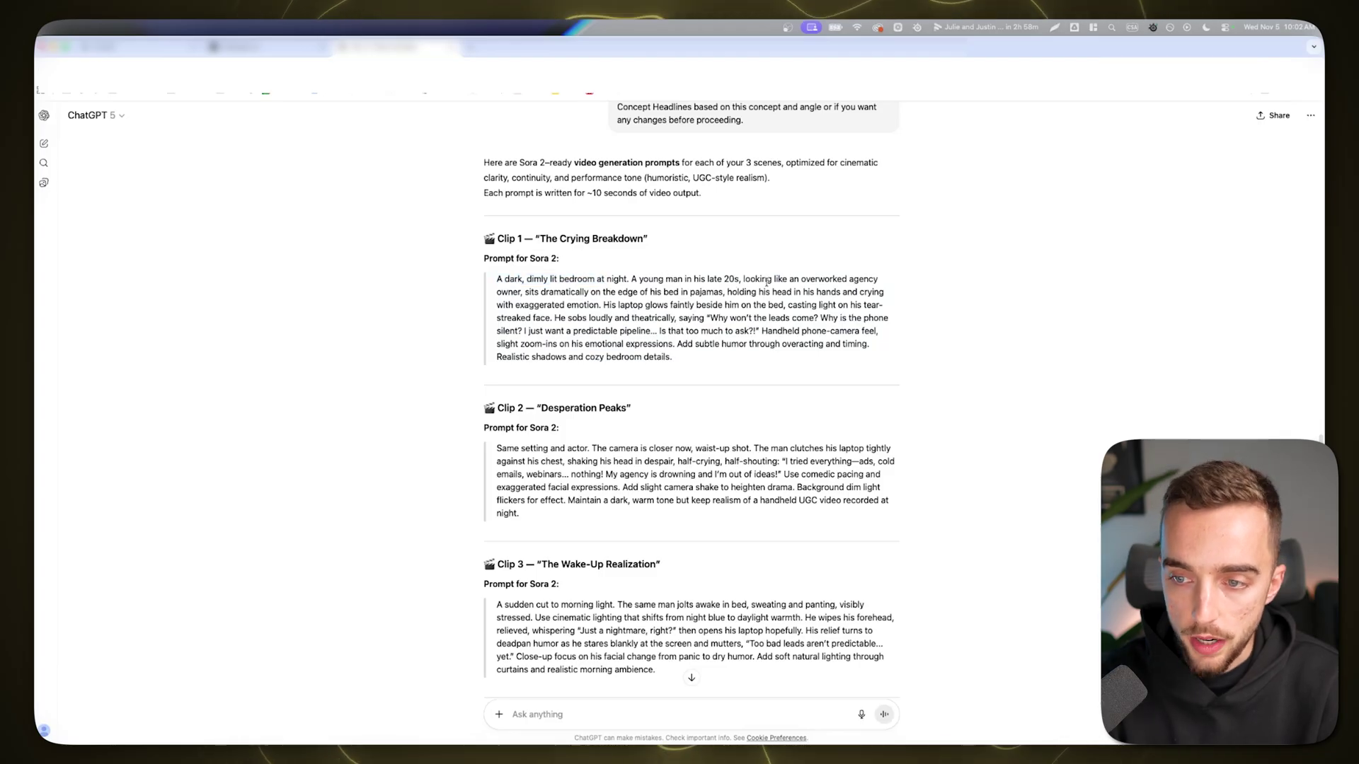
pyautogui.moveTo(761, 281); pyautogui.dragTo(555, 293)
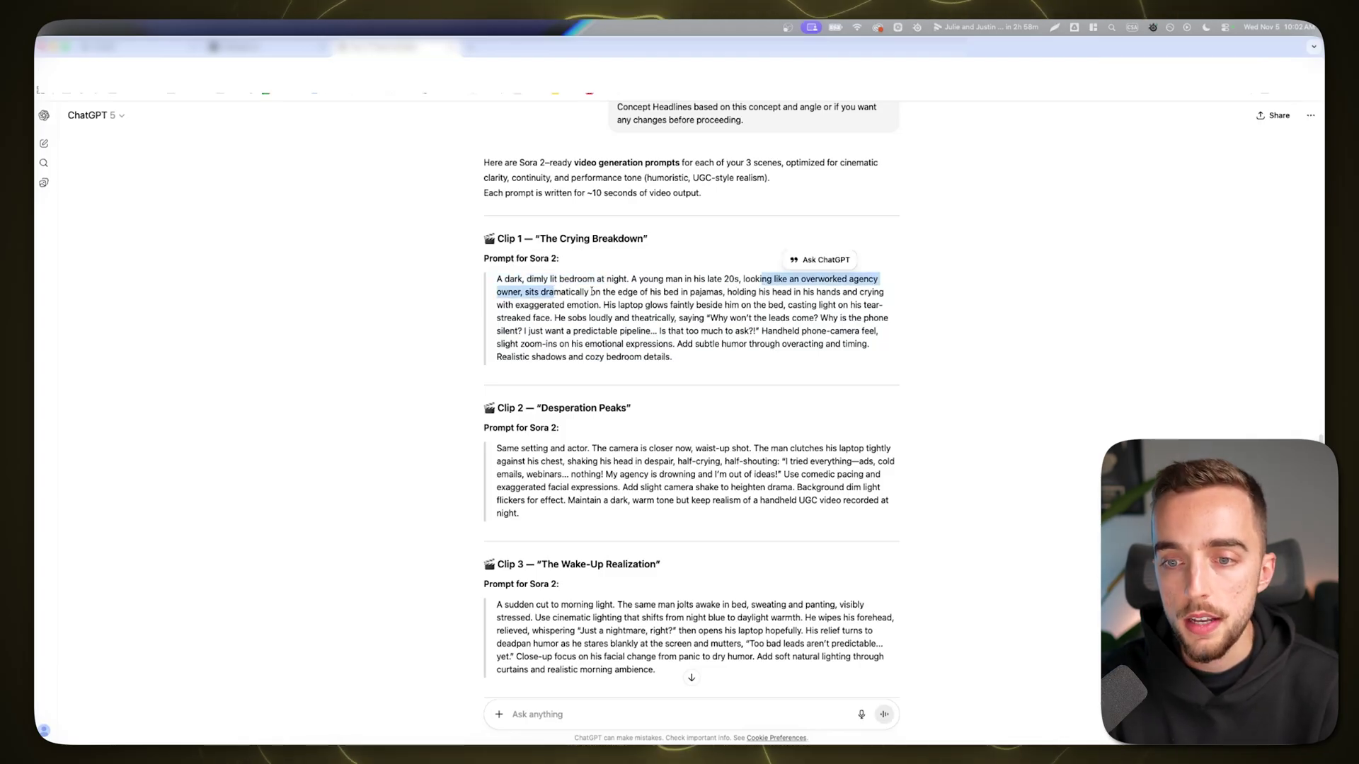
pyautogui.click(700, 289)
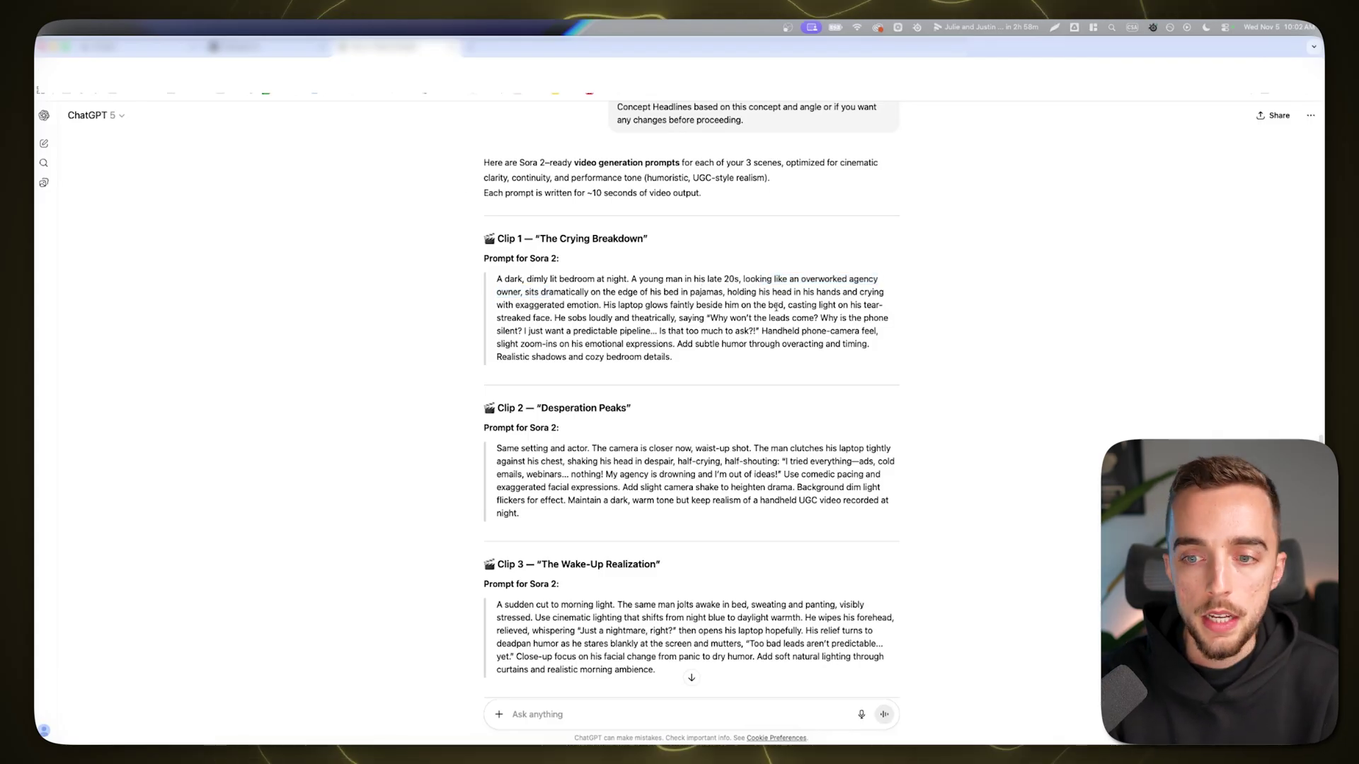
pyautogui.moveTo(570, 290); pyautogui.dragTo(669, 357)
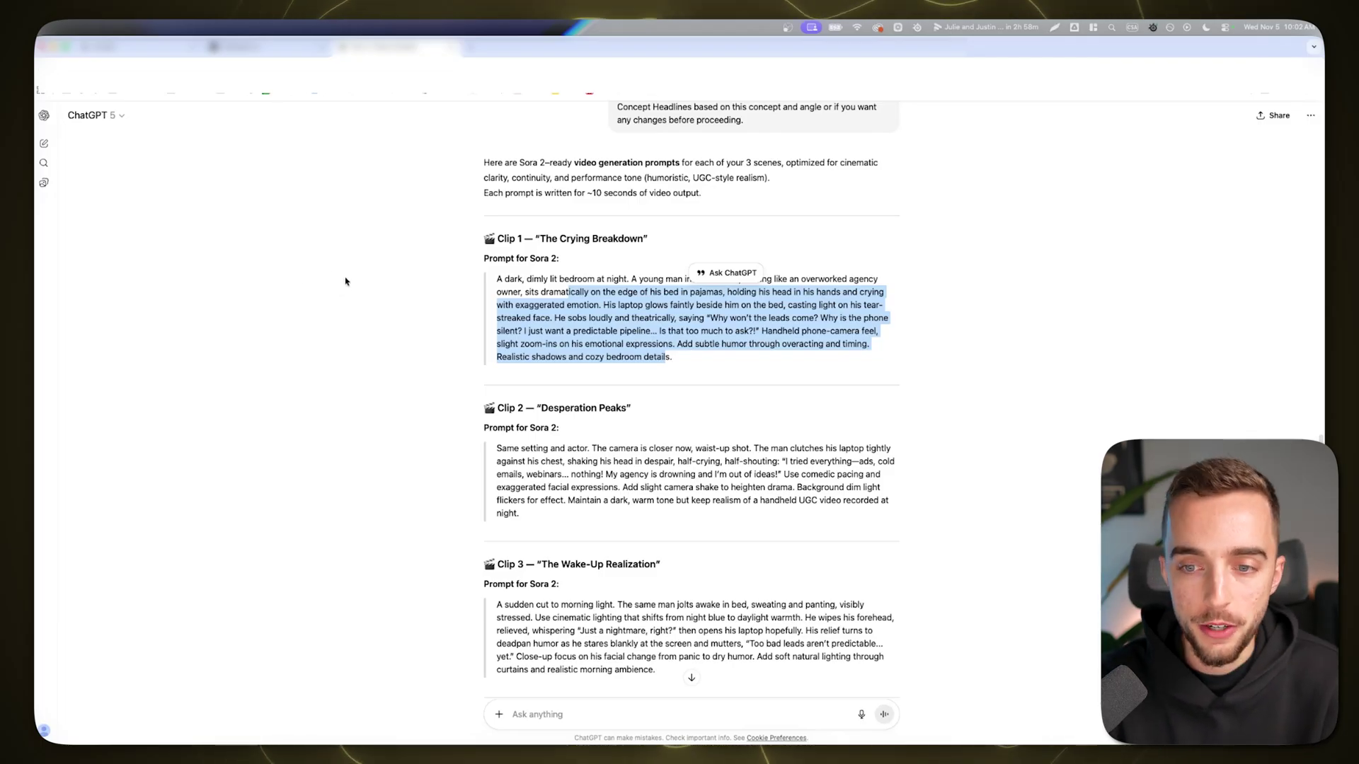
pyautogui.click(230, 57)
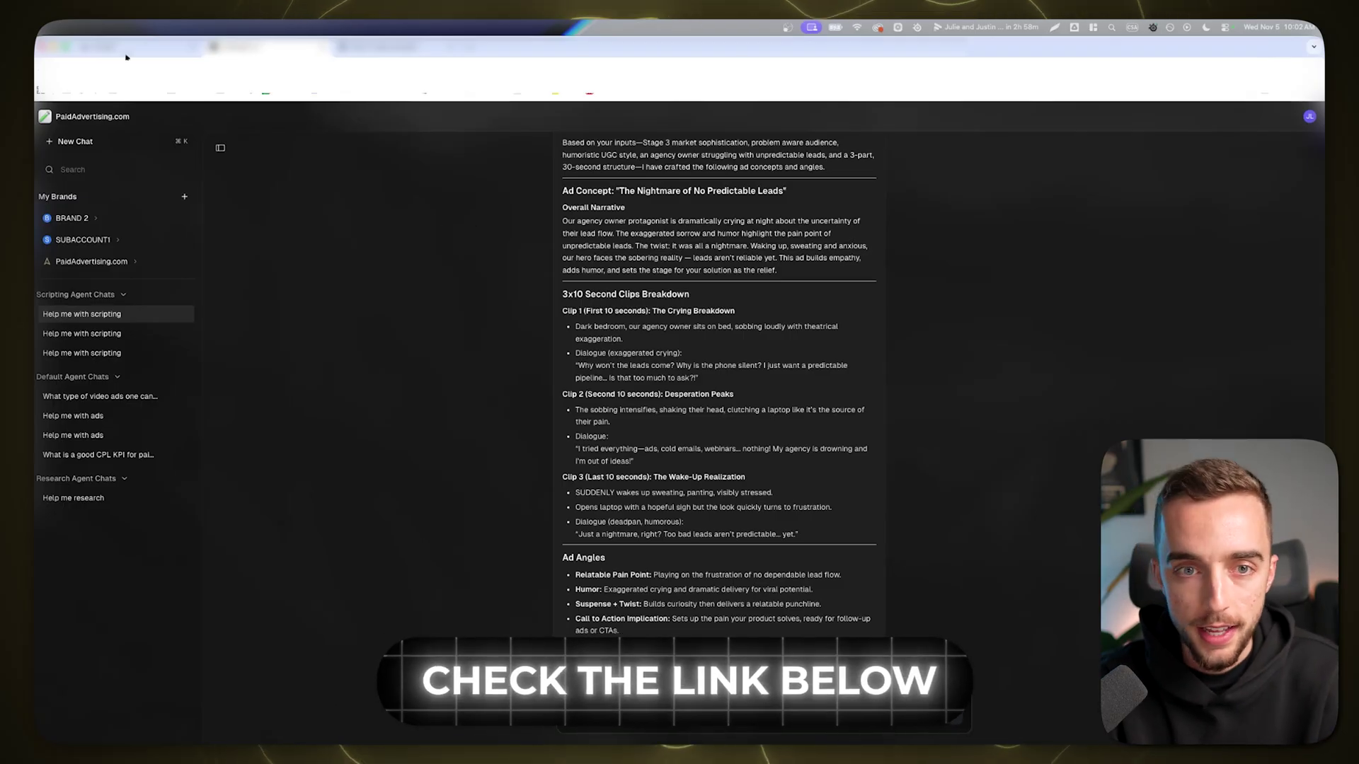
# Step: Open the dark-bedroom Sora 2 Pro clip and compare its prompt with ChatGPT's Clip 1 prompt
pyautogui.click(241, 46)
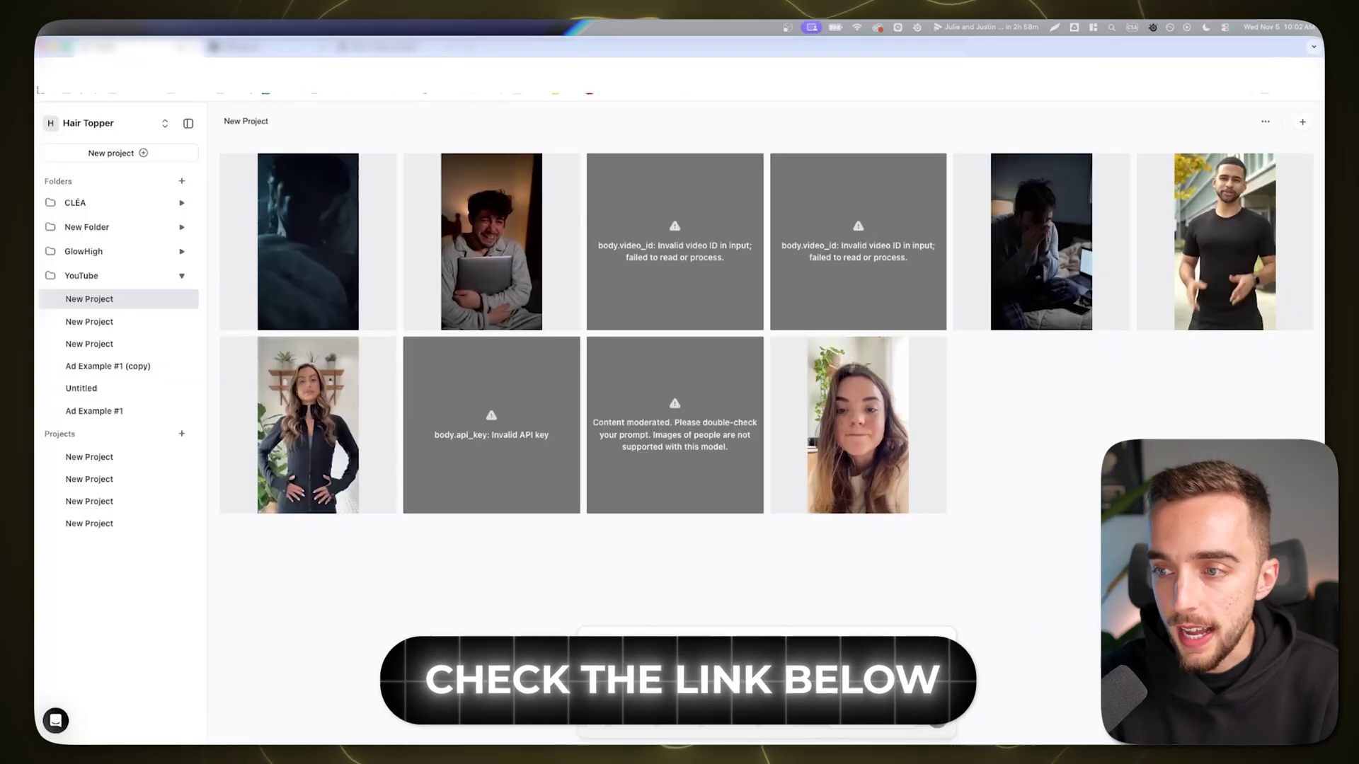
pyautogui.click(1042, 240)
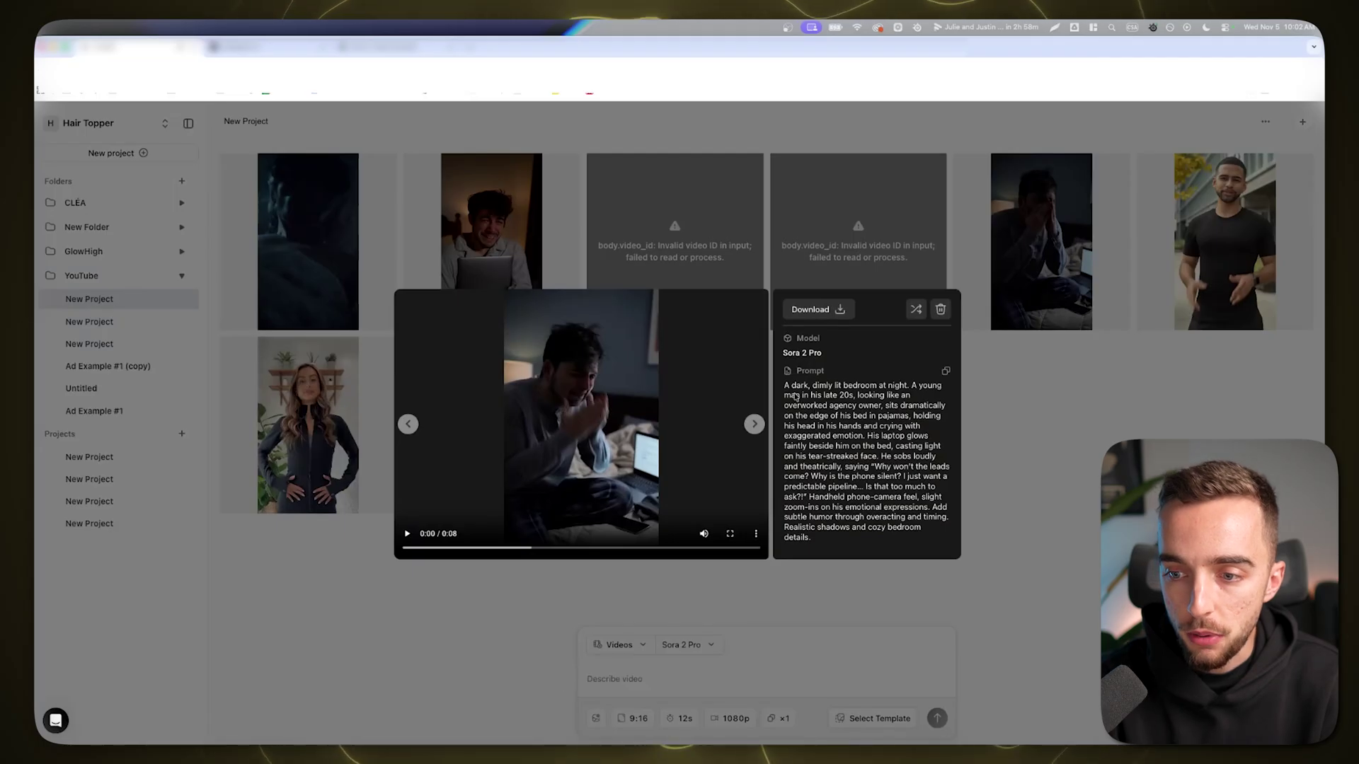
pyautogui.moveTo(798, 399); pyautogui.dragTo(821, 446)
pyautogui.tripleClick(843, 358)
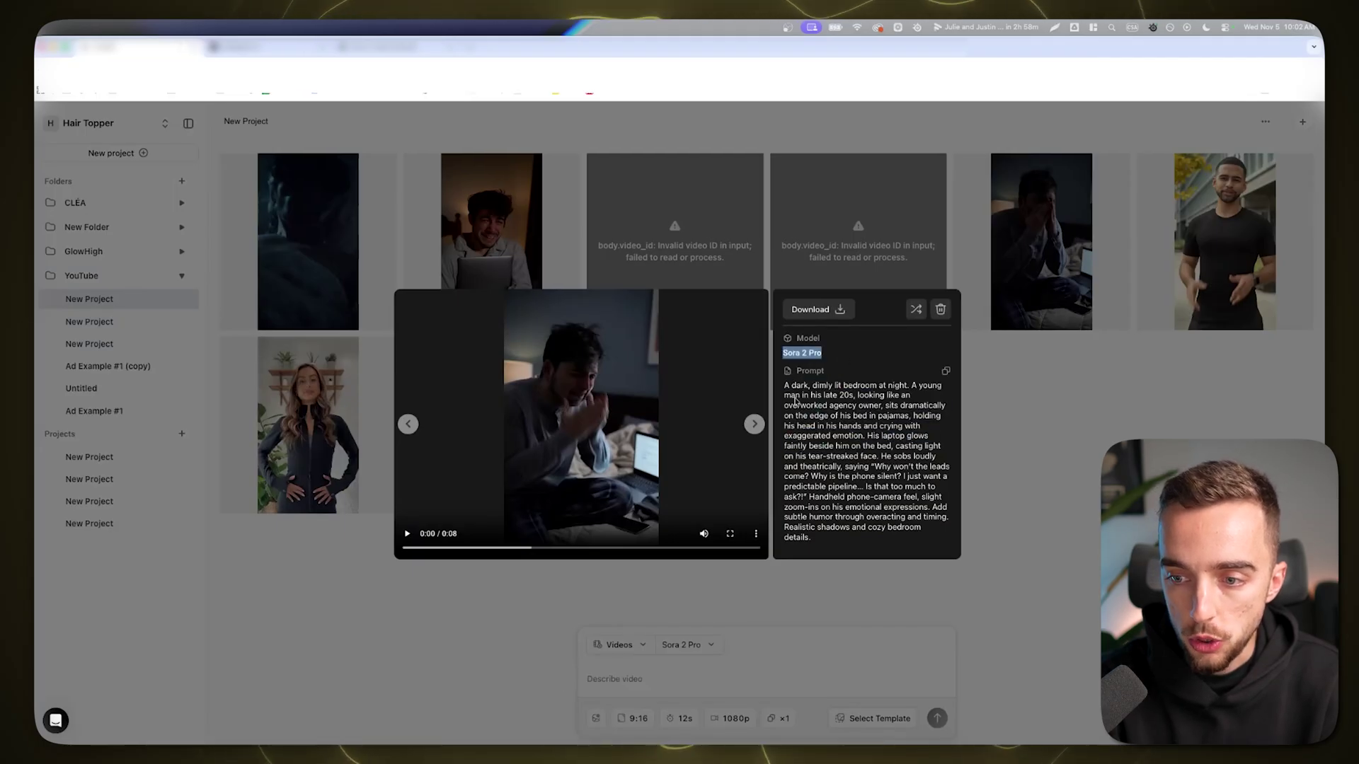
pyautogui.moveTo(784, 386); pyautogui.dragTo(811, 538)
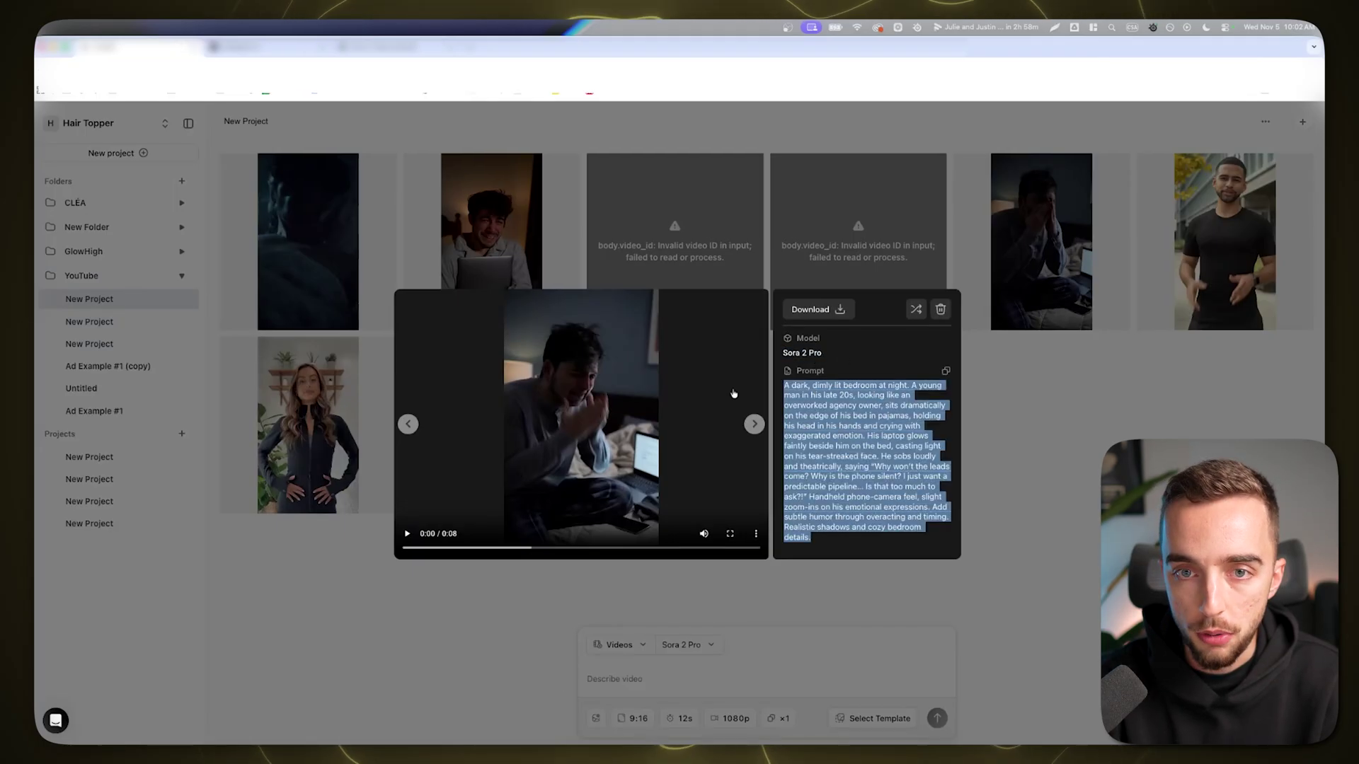
pyautogui.click(368, 53)
pyautogui.hotkey('ctrl', 'shift', 'Tab')
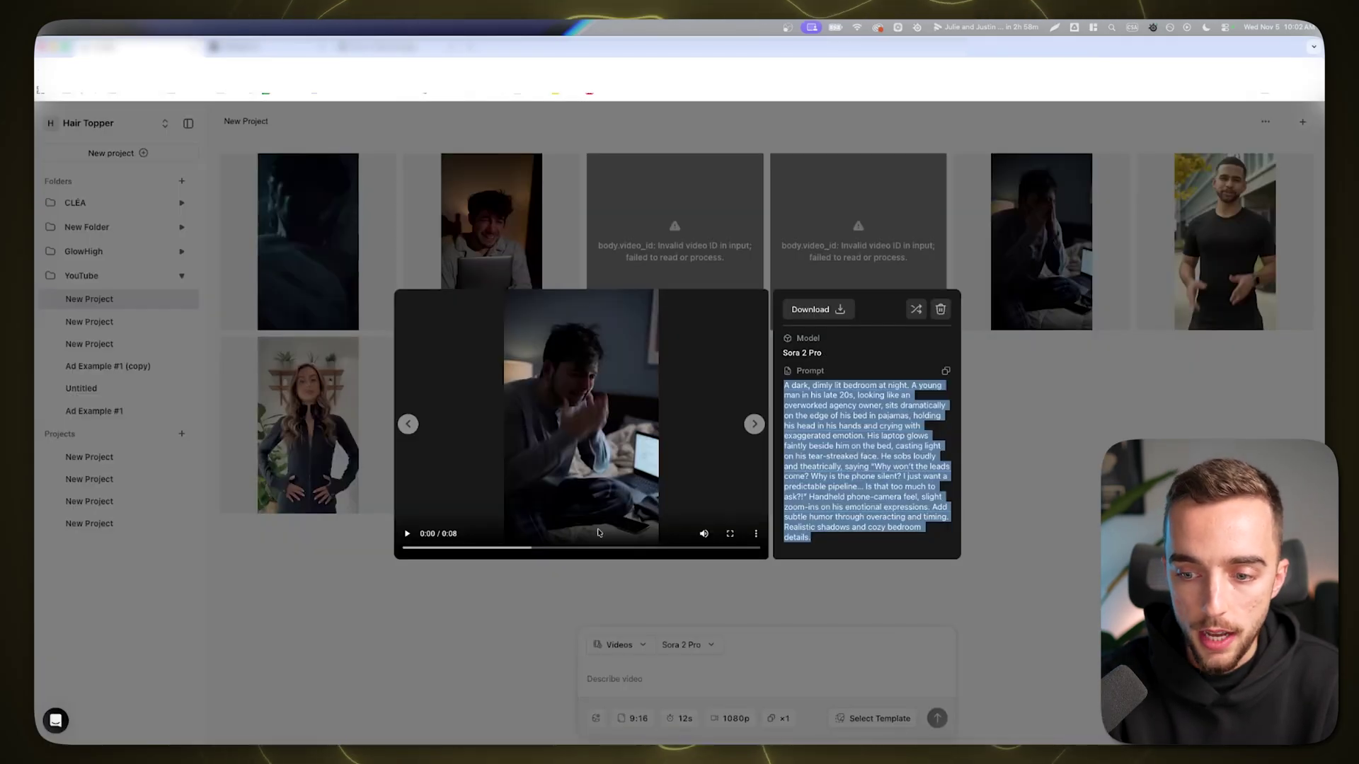
# Step: Play the crying agency owner clip, pause it, and close the preview
pyautogui.click(407, 534)
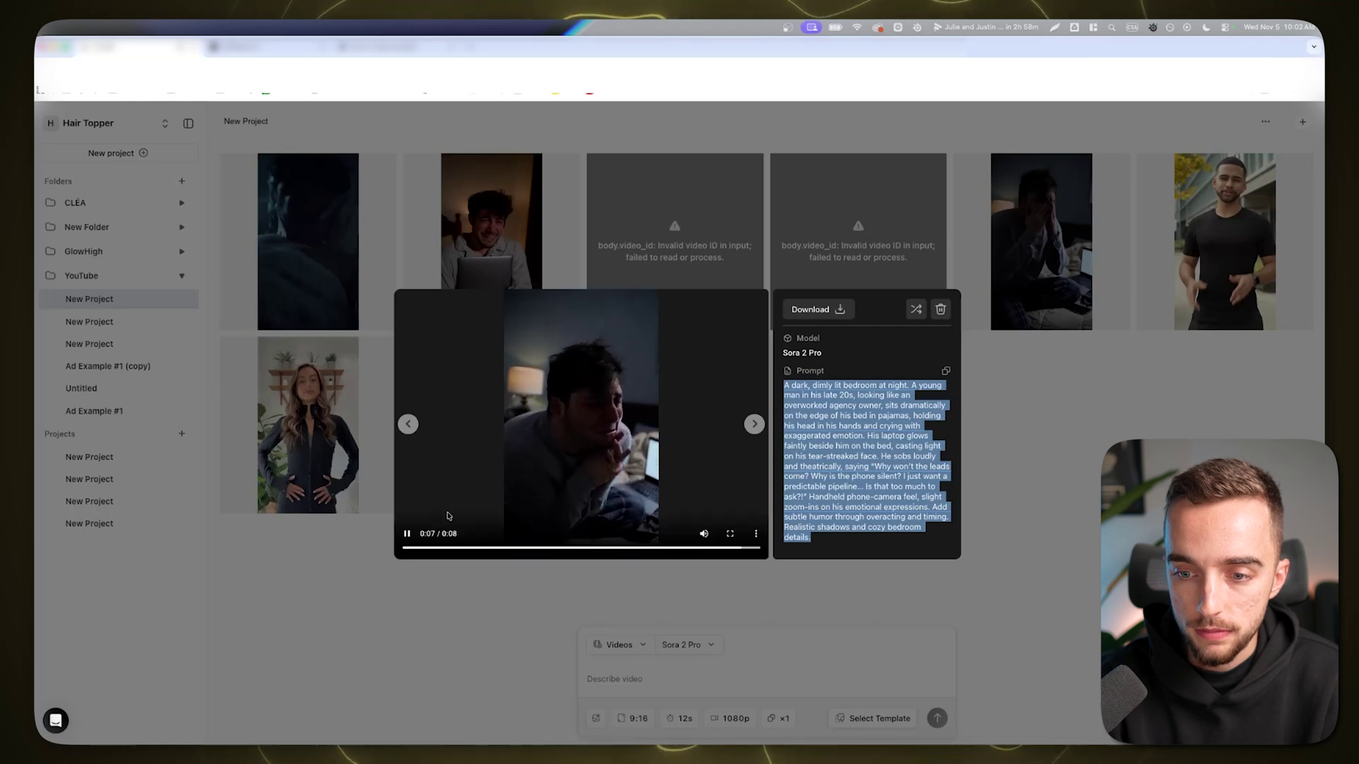
pyautogui.click(408, 534)
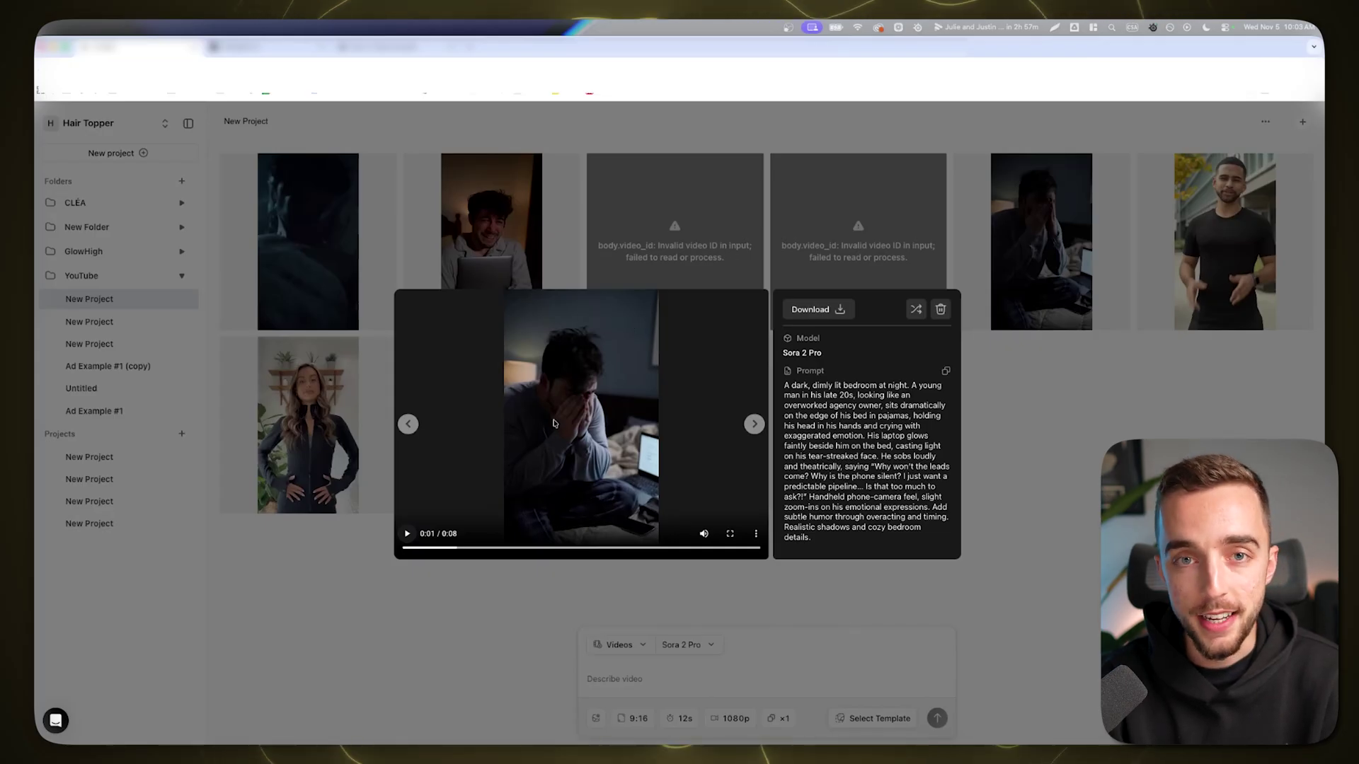
pyautogui.click(893, 589)
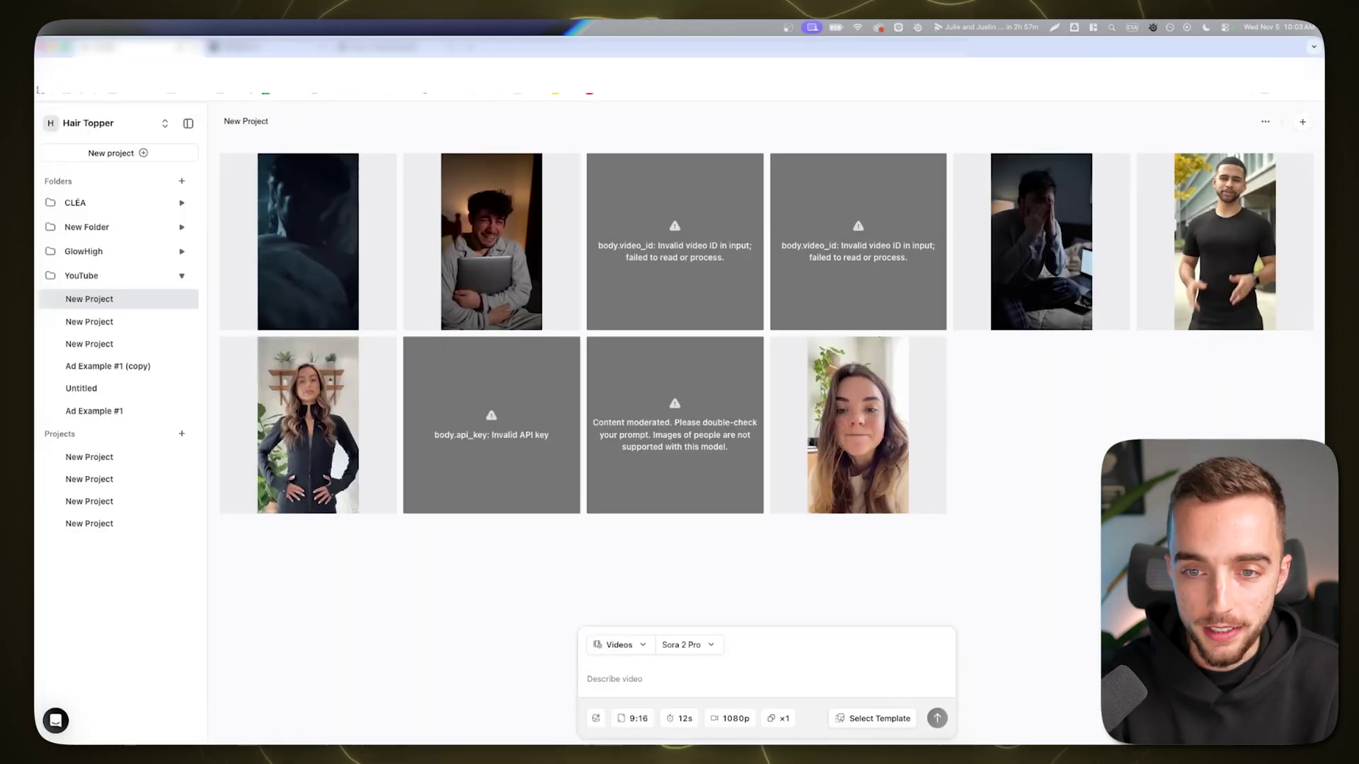
# Step: Preview the Clip 2 video of the man crying over his laptop, then close it
pyautogui.click(491, 241)
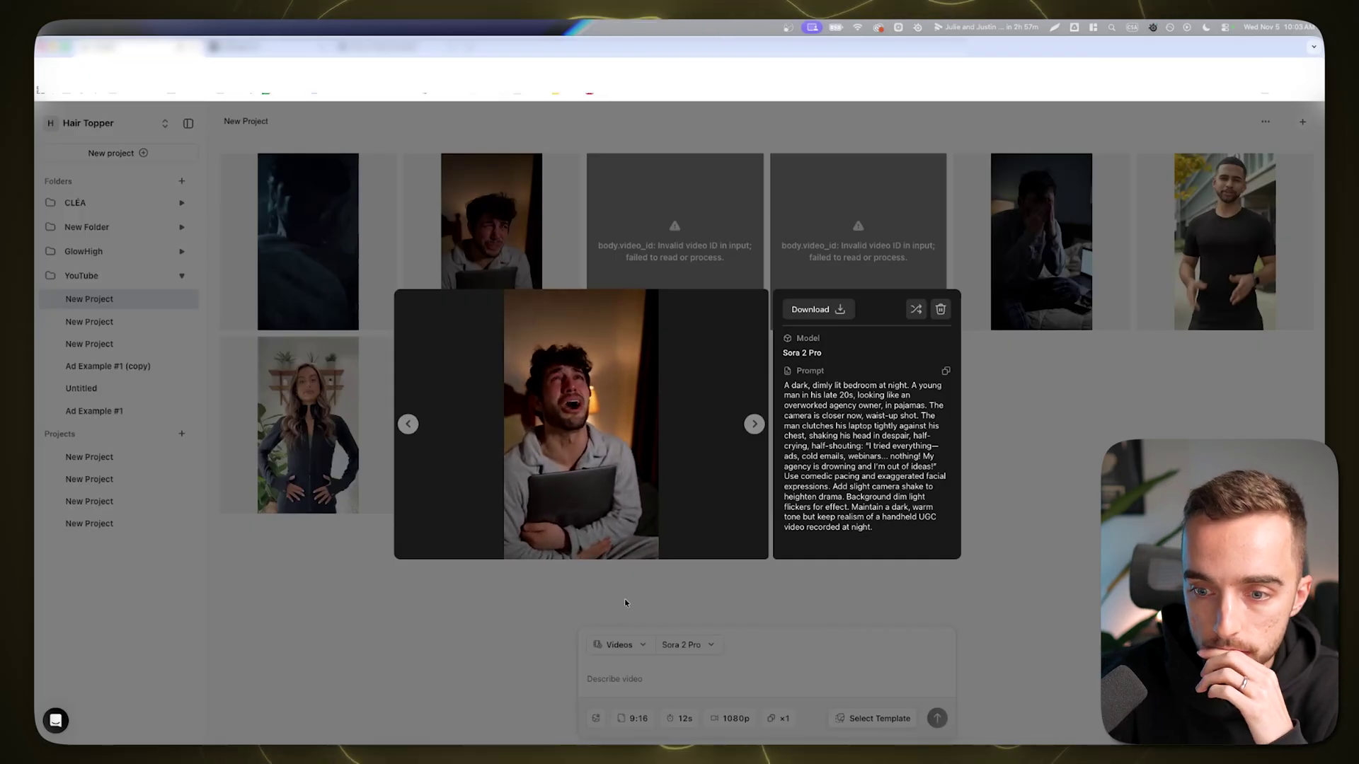
pyautogui.moveTo(678, 525)
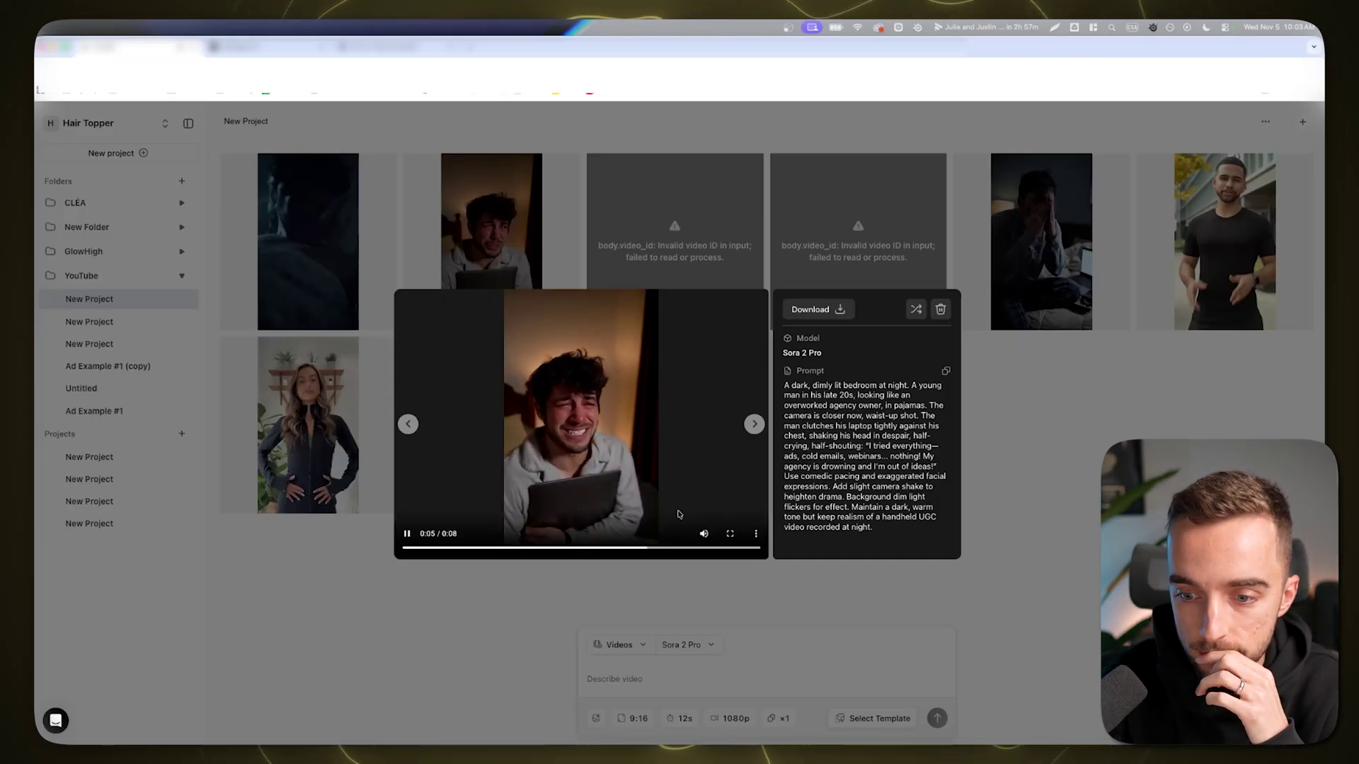
pyautogui.click(673, 608)
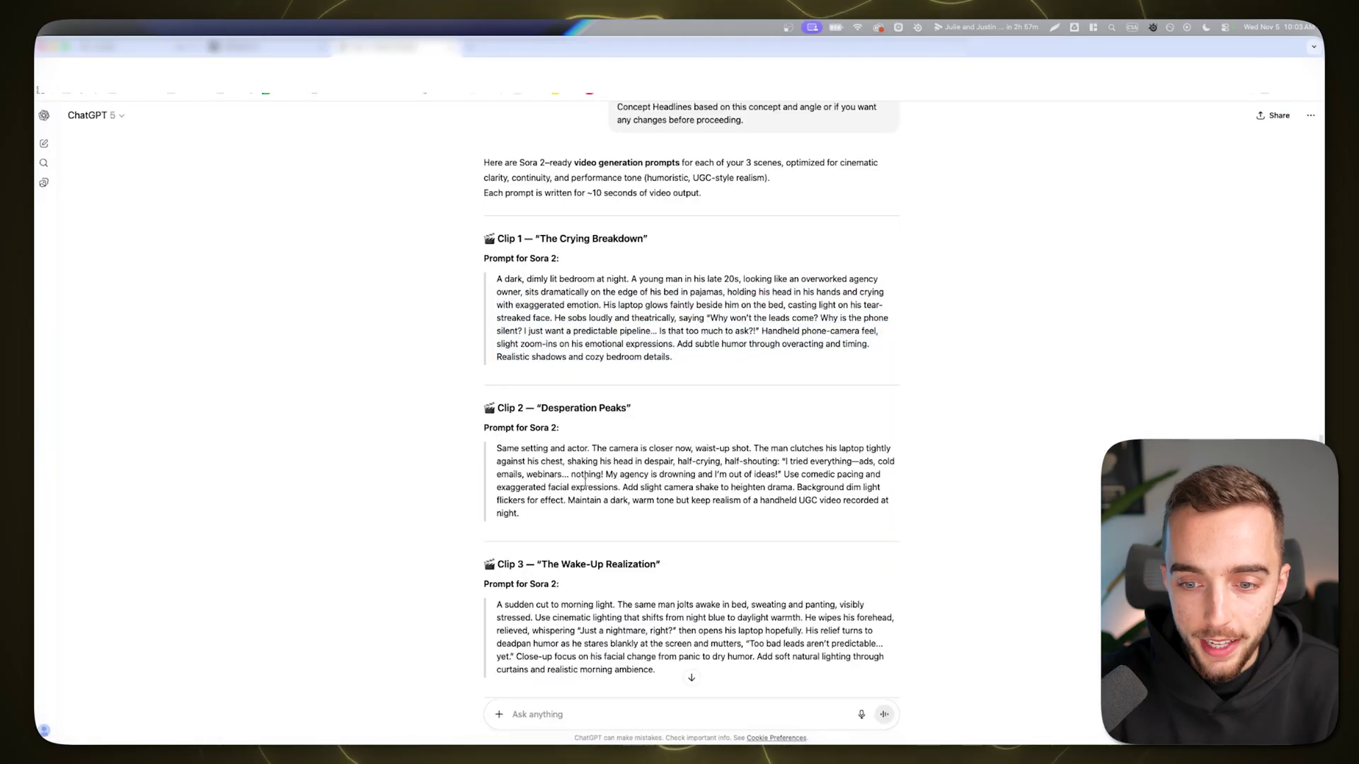
# Step: Read through the Clip 2 'Desperation Peaks' Sora 2 prompt, focusing on its opening lines
pyautogui.tripleClick(641, 477)
pyautogui.click(590, 448)
pyautogui.moveTo(590, 448); pyautogui.dragTo(729, 471)
pyautogui.click(719, 475)
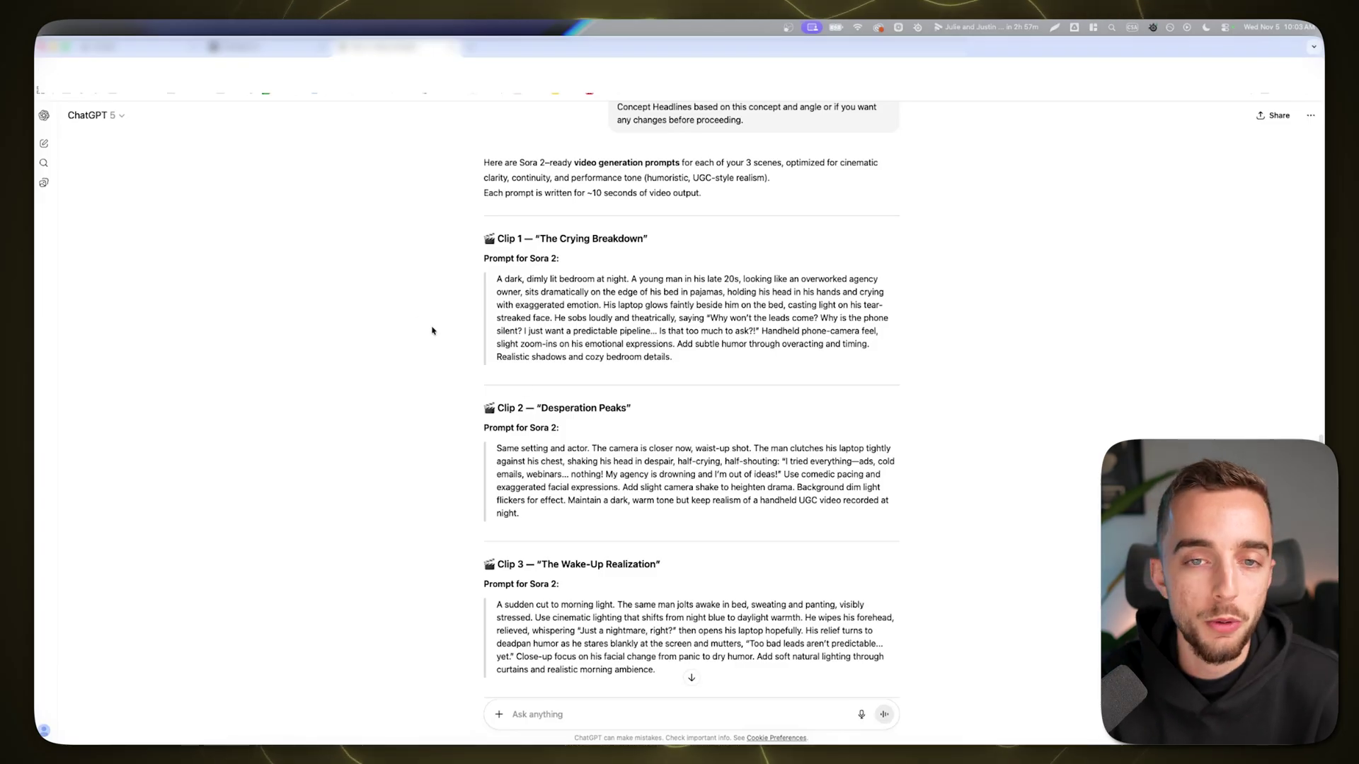
pyautogui.hotkey('ctrl', 'Tab')
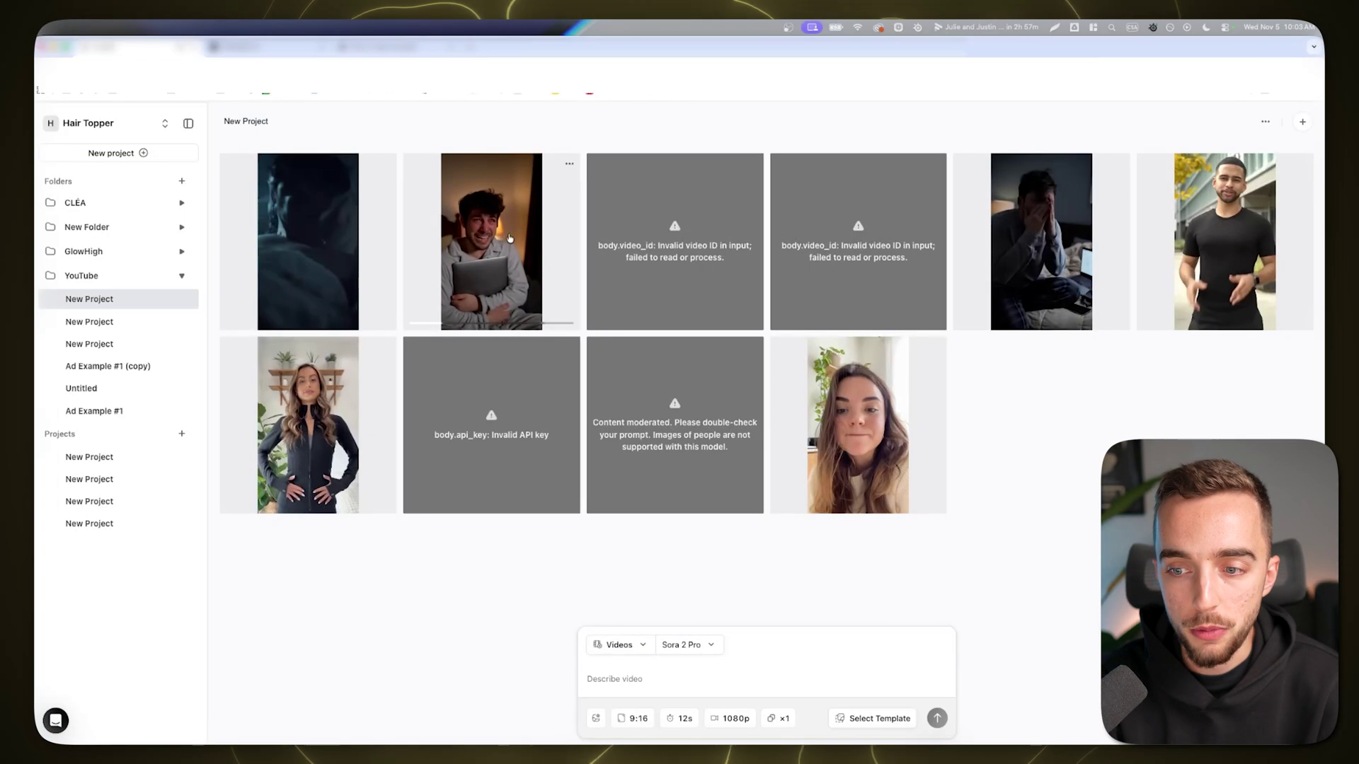
pyautogui.click(489, 238)
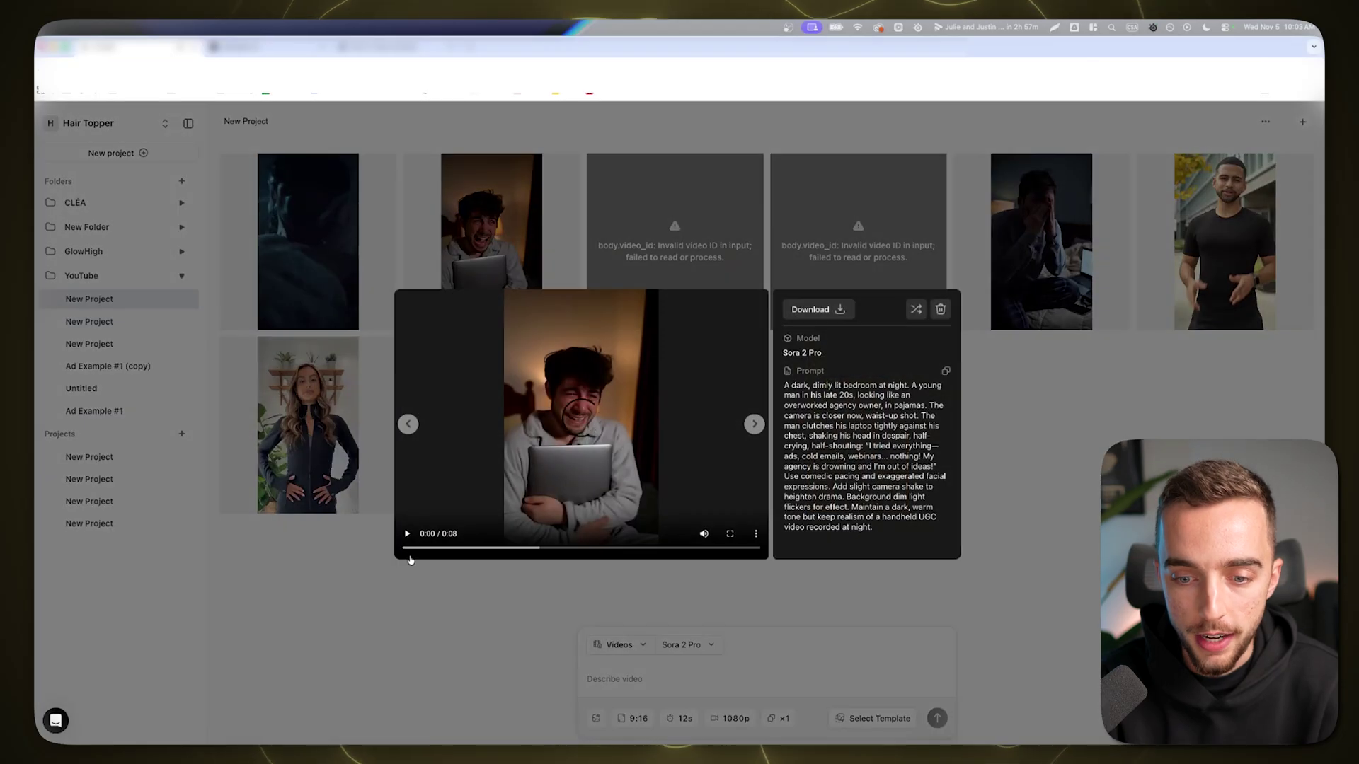
pyautogui.moveTo(794, 385); pyautogui.dragTo(910, 556)
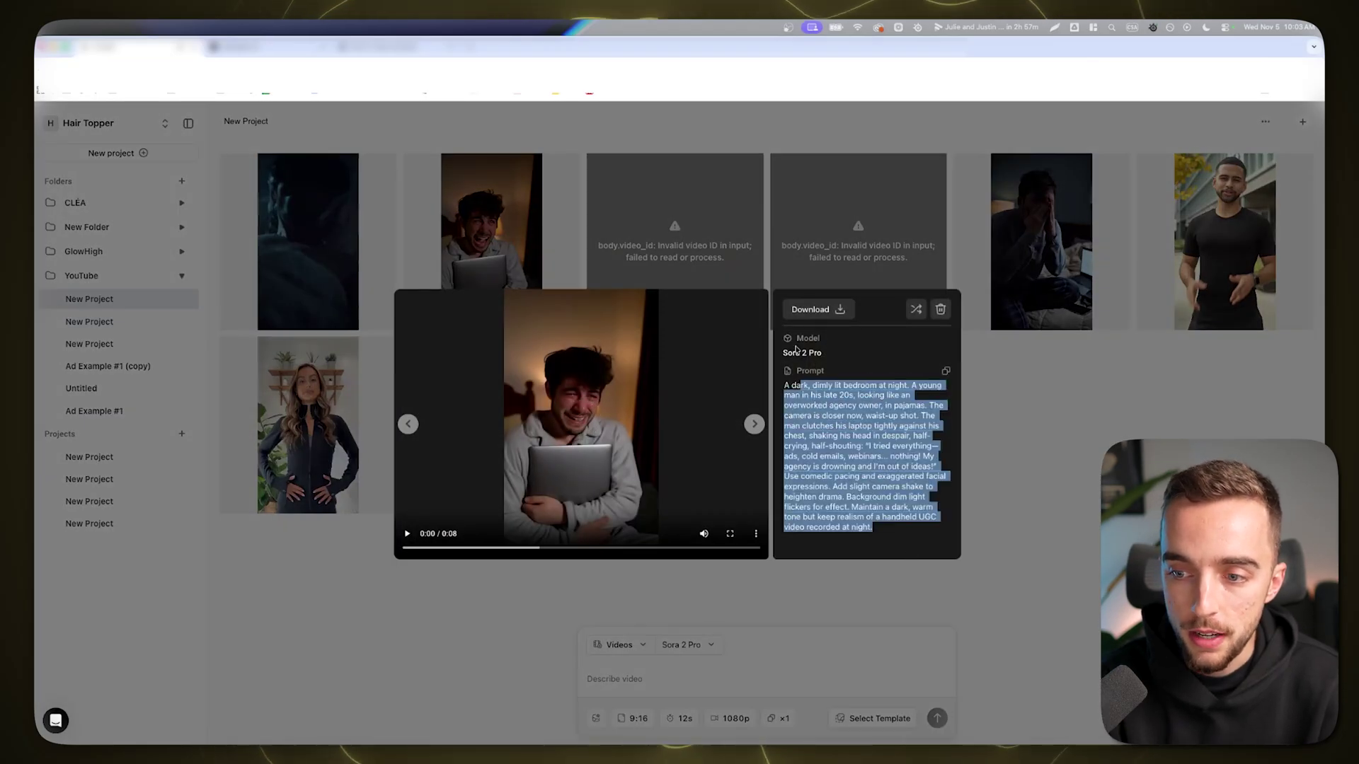
pyautogui.click(407, 534)
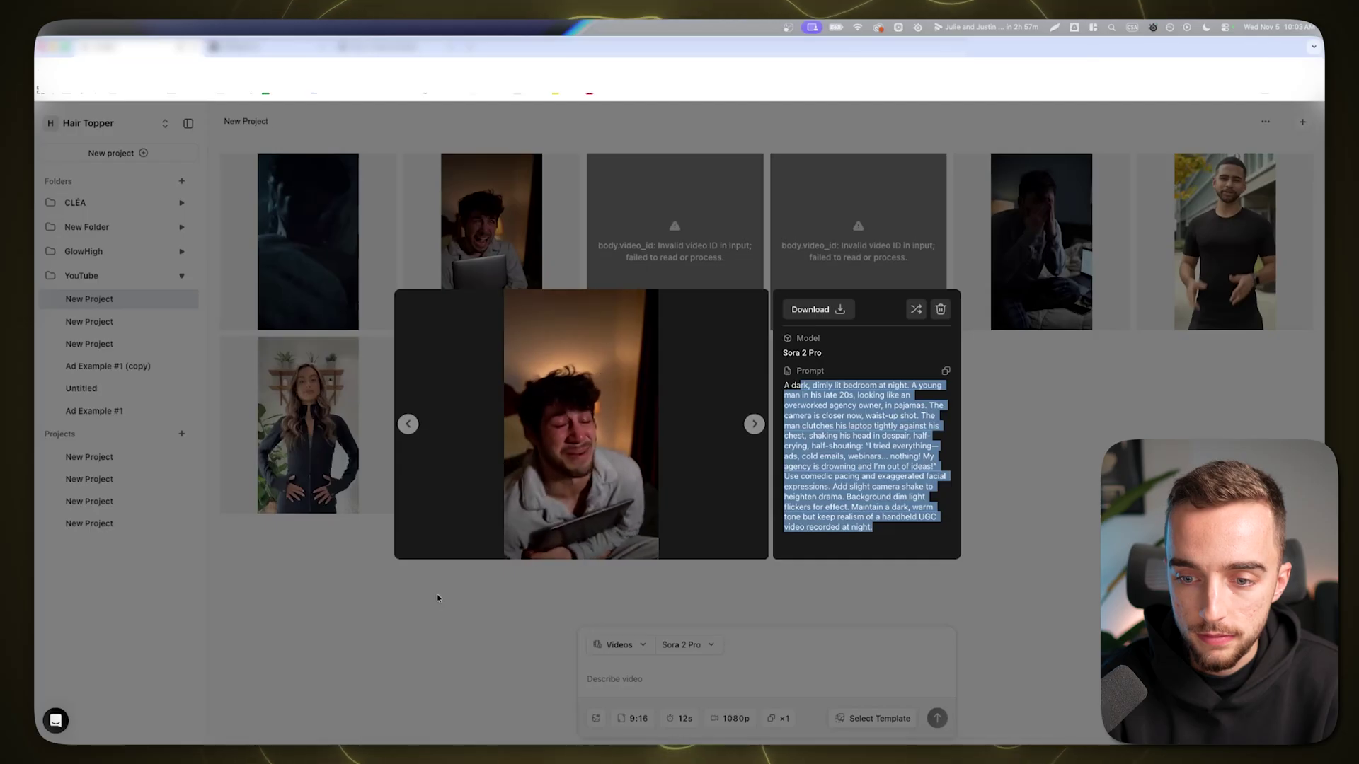
pyautogui.click(436, 593)
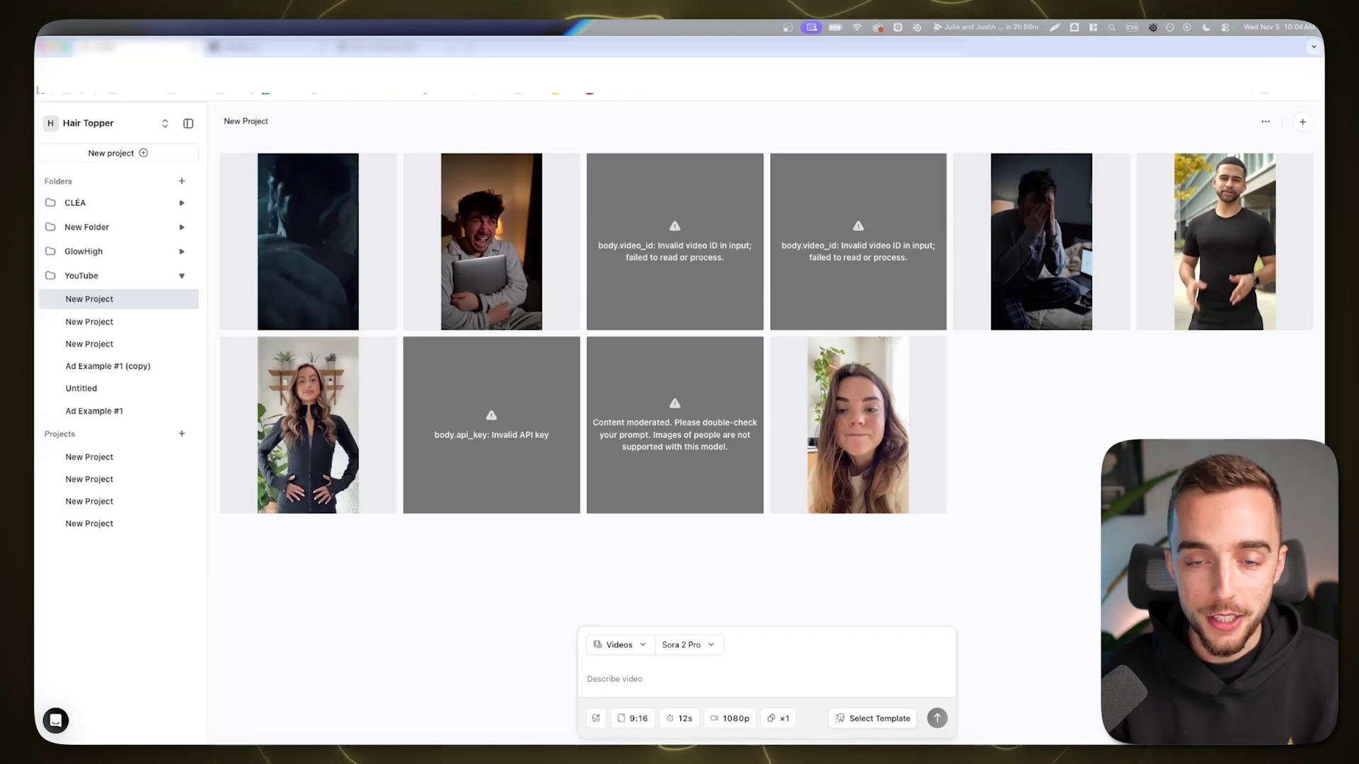
pyautogui.click(1041, 242)
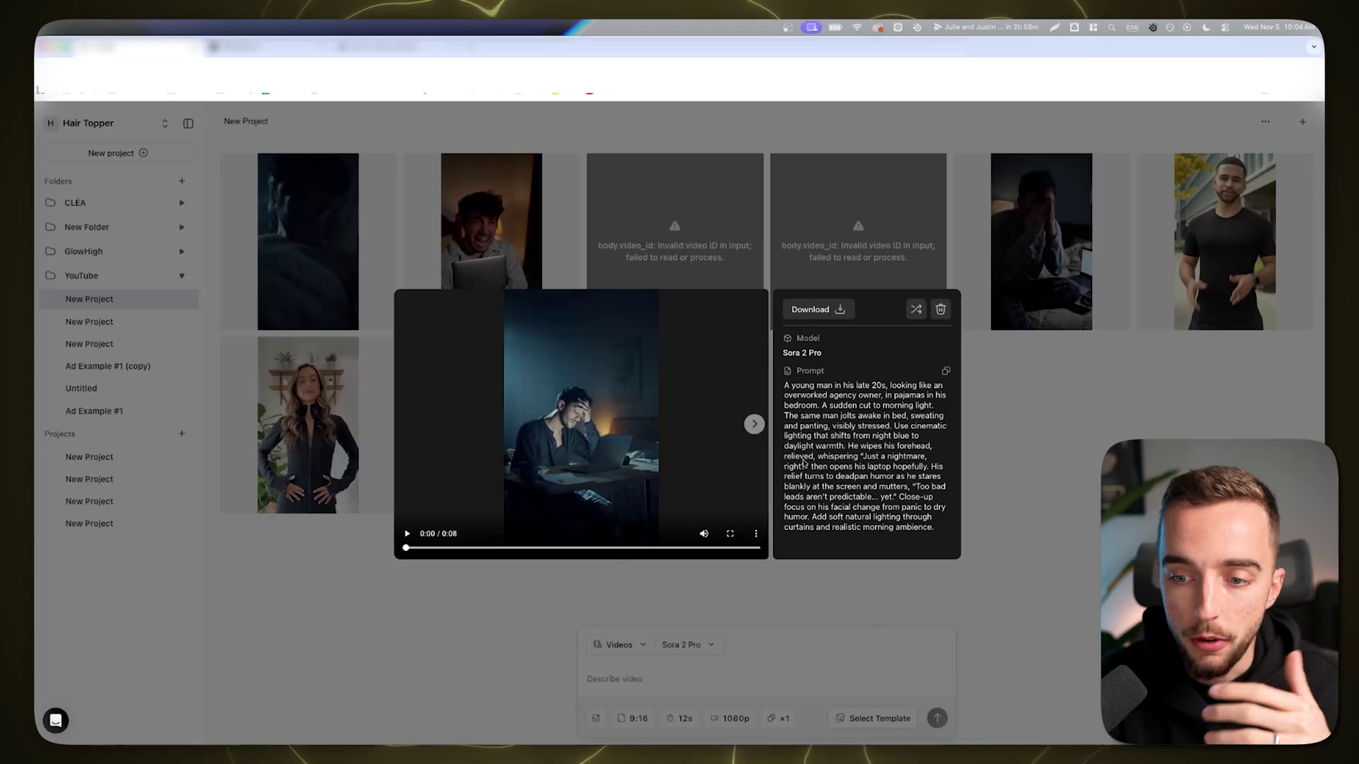
pyautogui.click(407, 533)
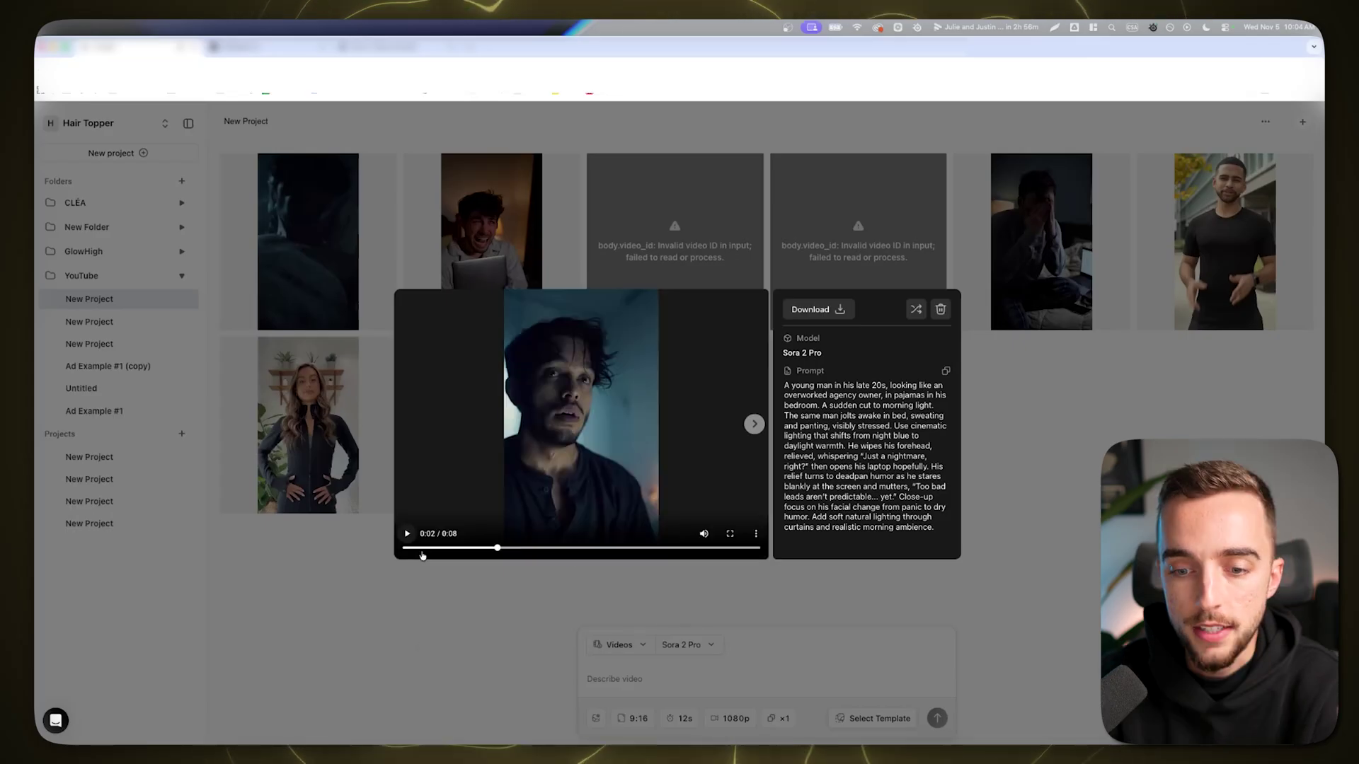
pyautogui.click(416, 549)
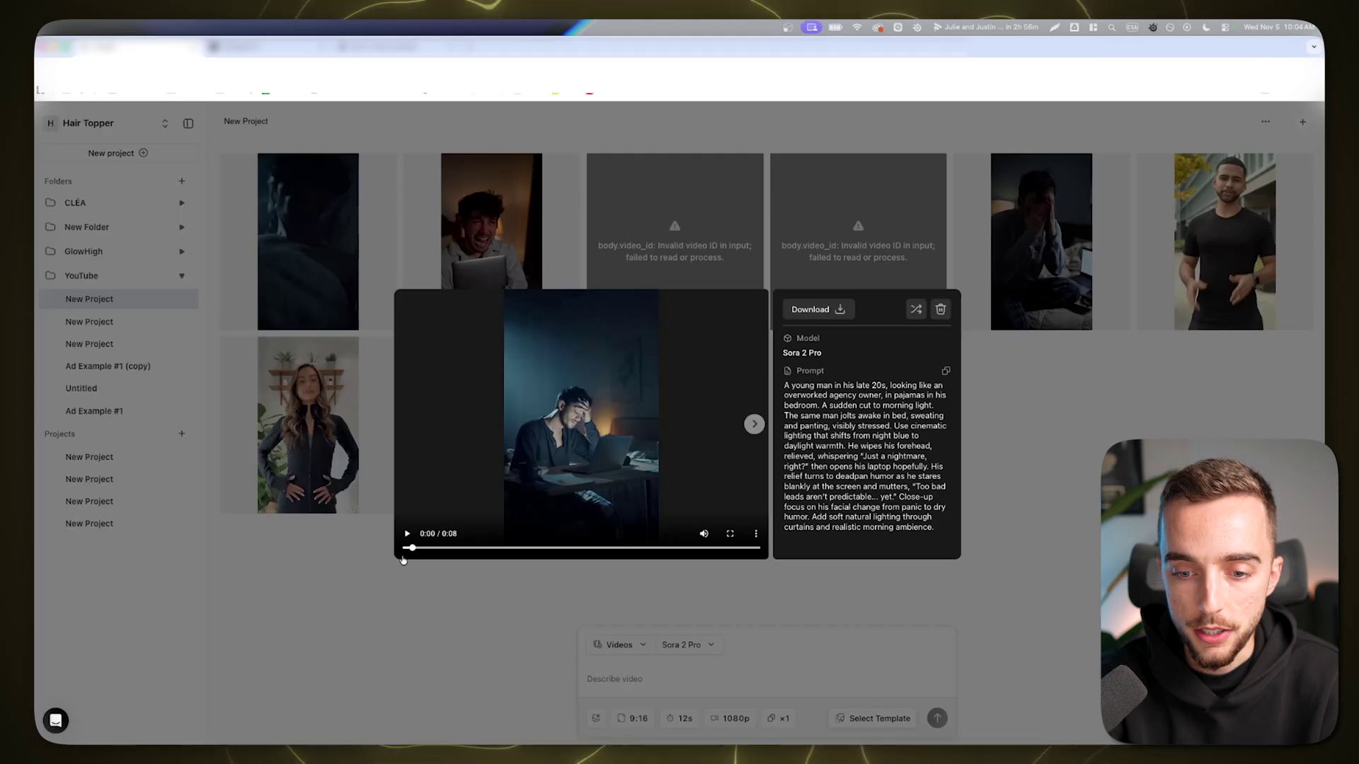
pyautogui.moveTo(416, 554); pyautogui.dragTo(724, 563)
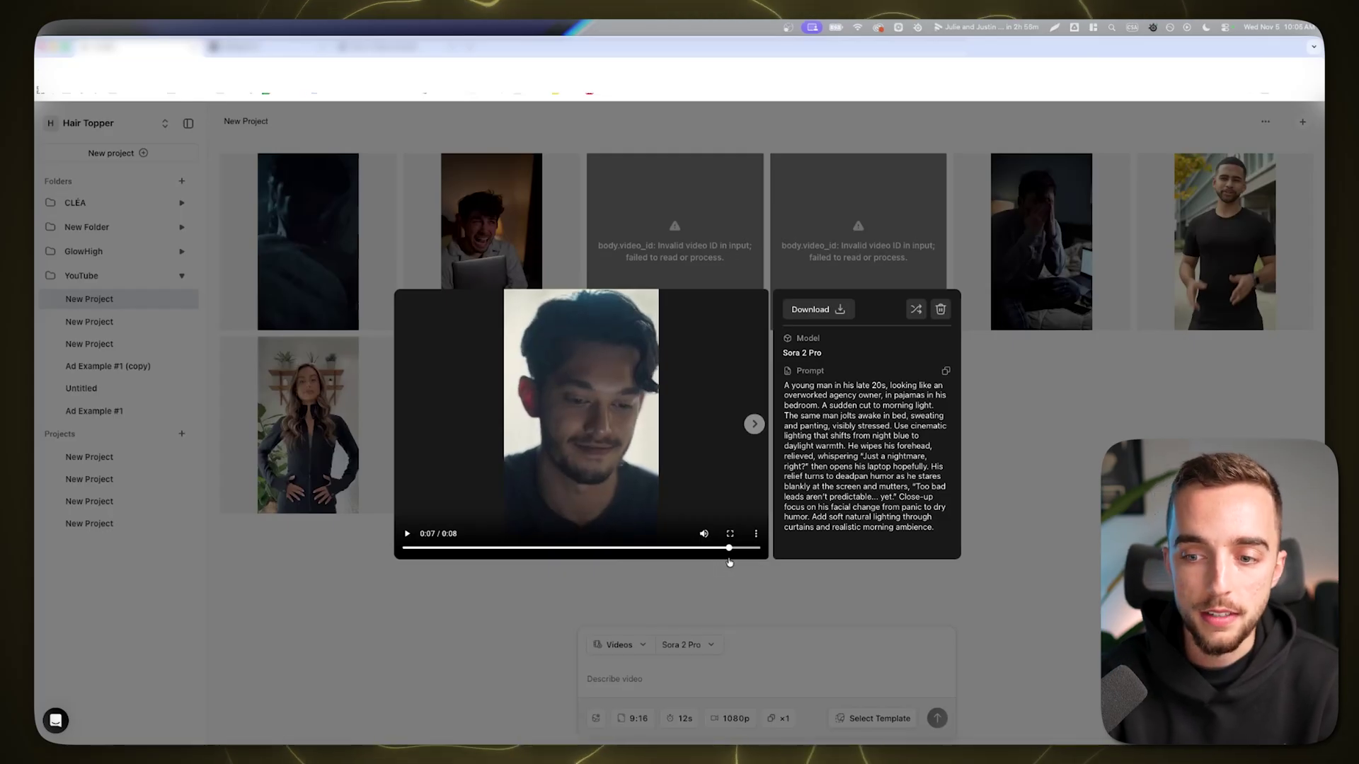
pyautogui.click(731, 550)
# Step: Note the Starter plan's CA$150 price in Billing, then start a '50 cad to usd' search
pyautogui.click(474, 572)
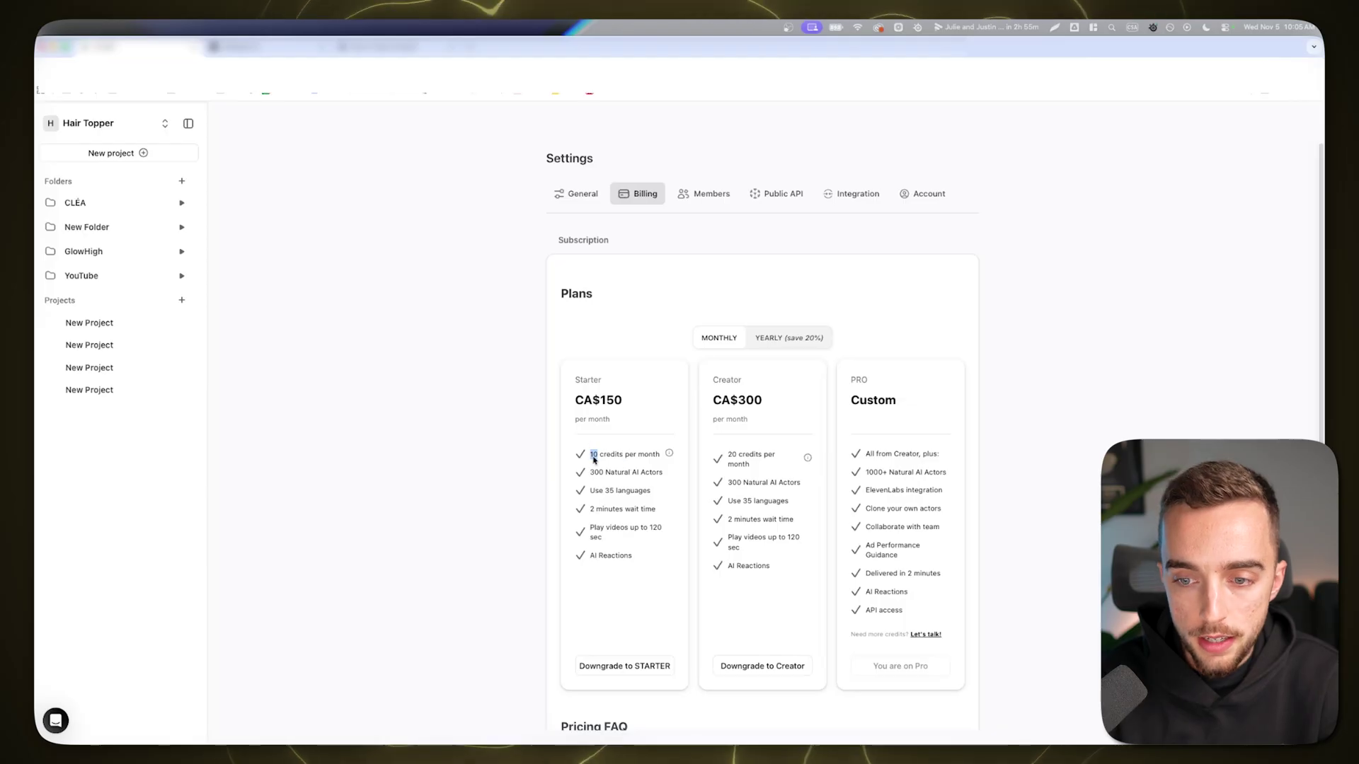
pyautogui.moveTo(620, 399); pyautogui.dragTo(598, 394)
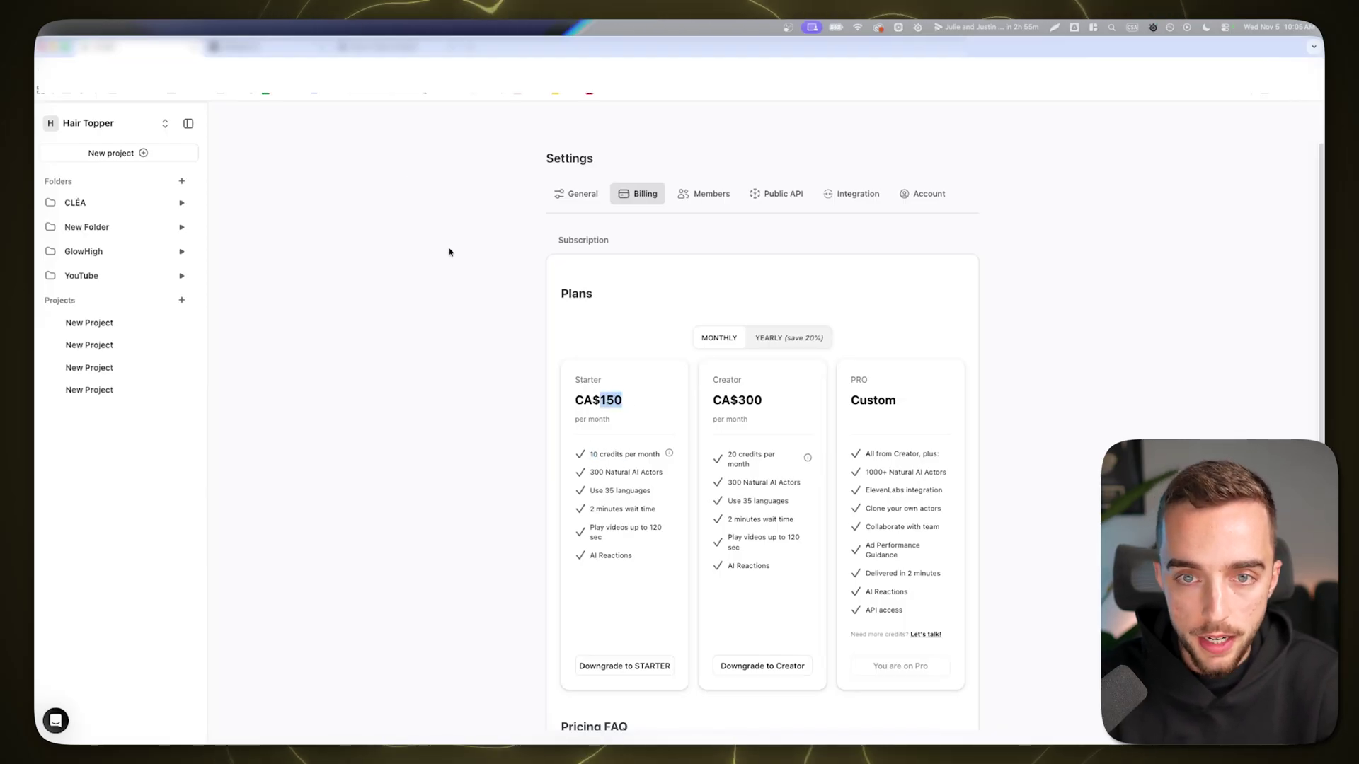
pyautogui.press('super+t')
pyautogui.write('50 c')
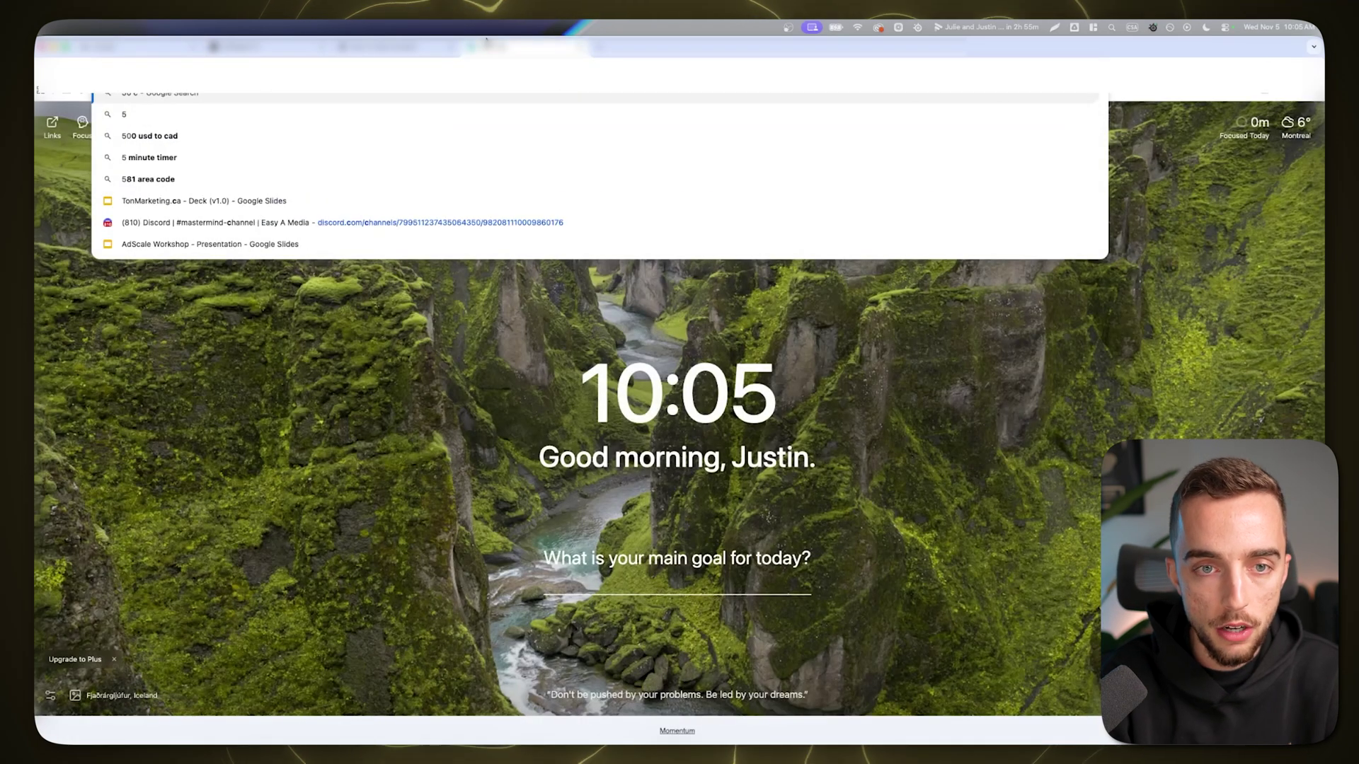
pyautogui.write('ad to usd')
# Step: Run the '50 cad to usd' search, note the 35.38 USD result, and return to Arcads billing
pyautogui.press('Return')
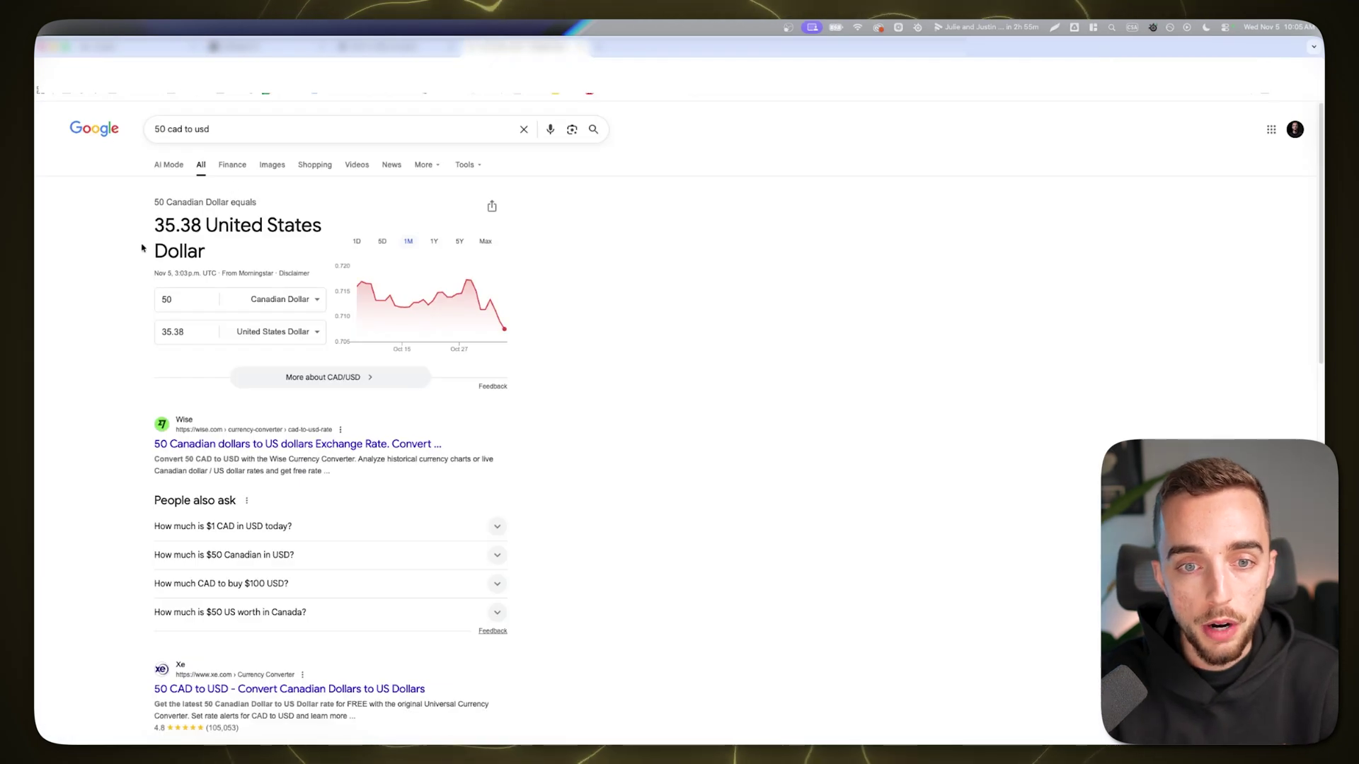
pyautogui.moveTo(201, 225); pyautogui.dragTo(148, 227)
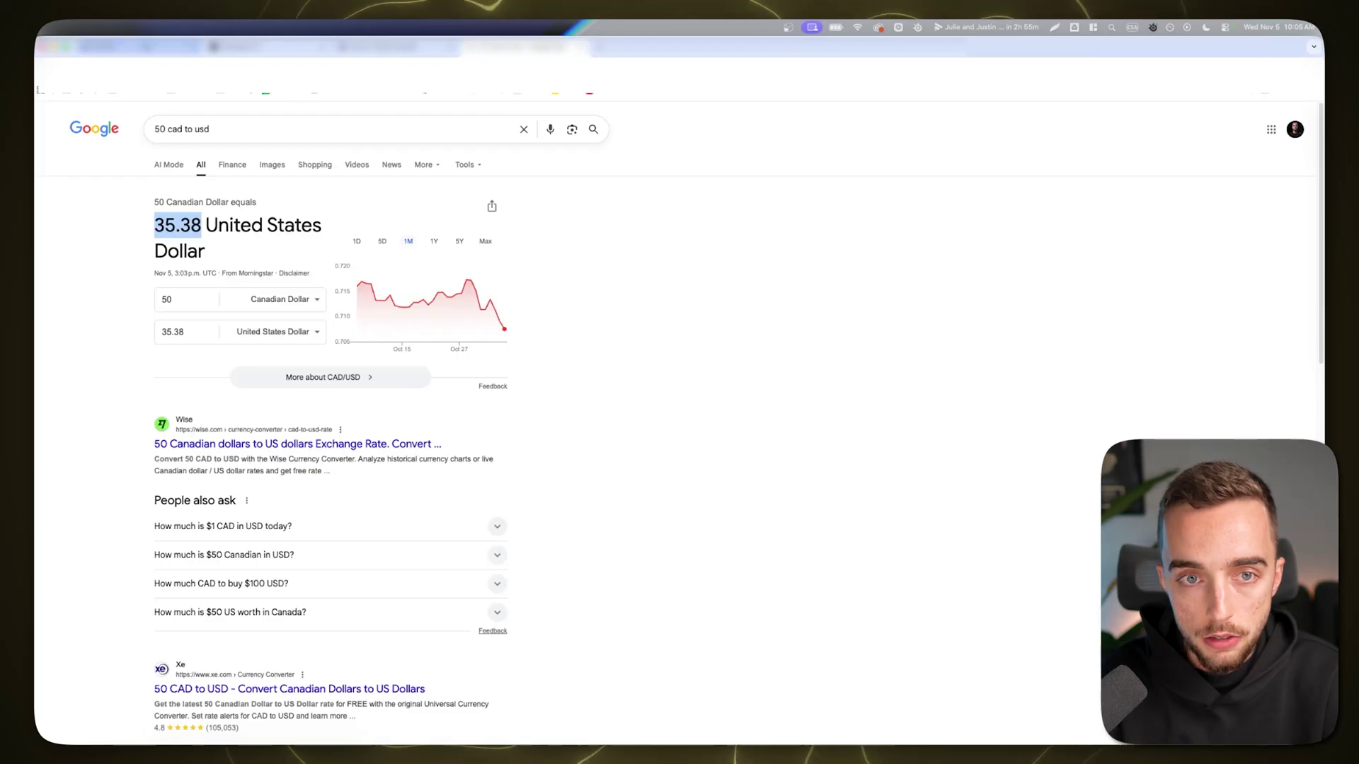
pyautogui.press('super+1')
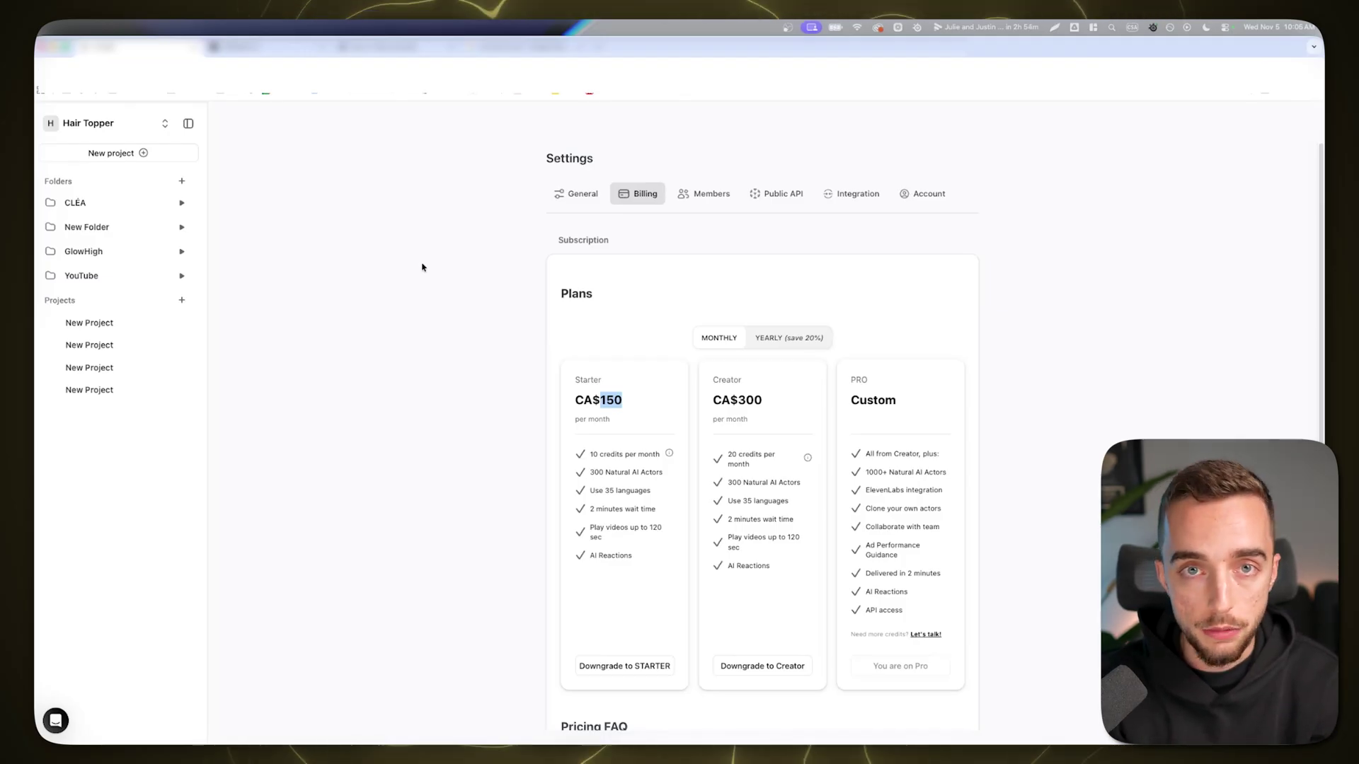
# Step: Open the first New Project inside the YouTube folder in Arcads
pyautogui.click(99, 278)
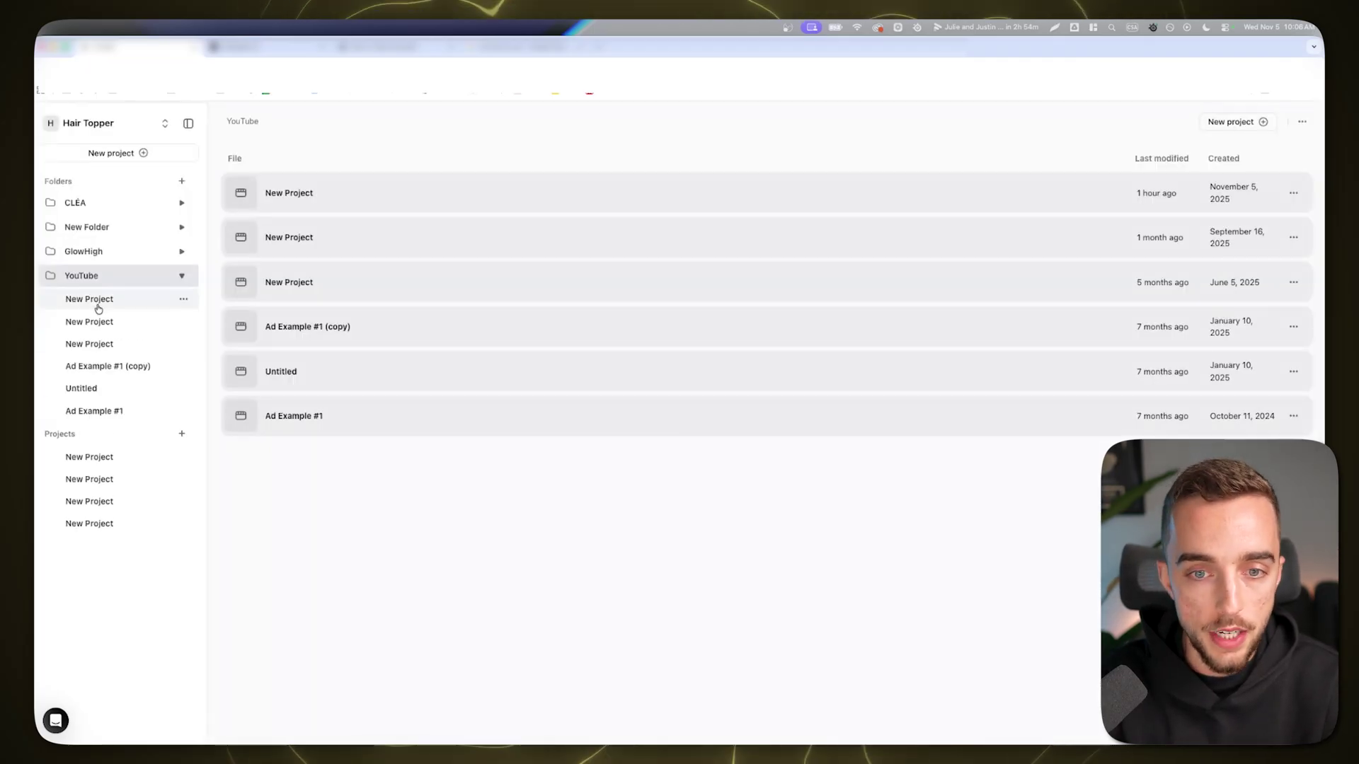
pyautogui.click(96, 304)
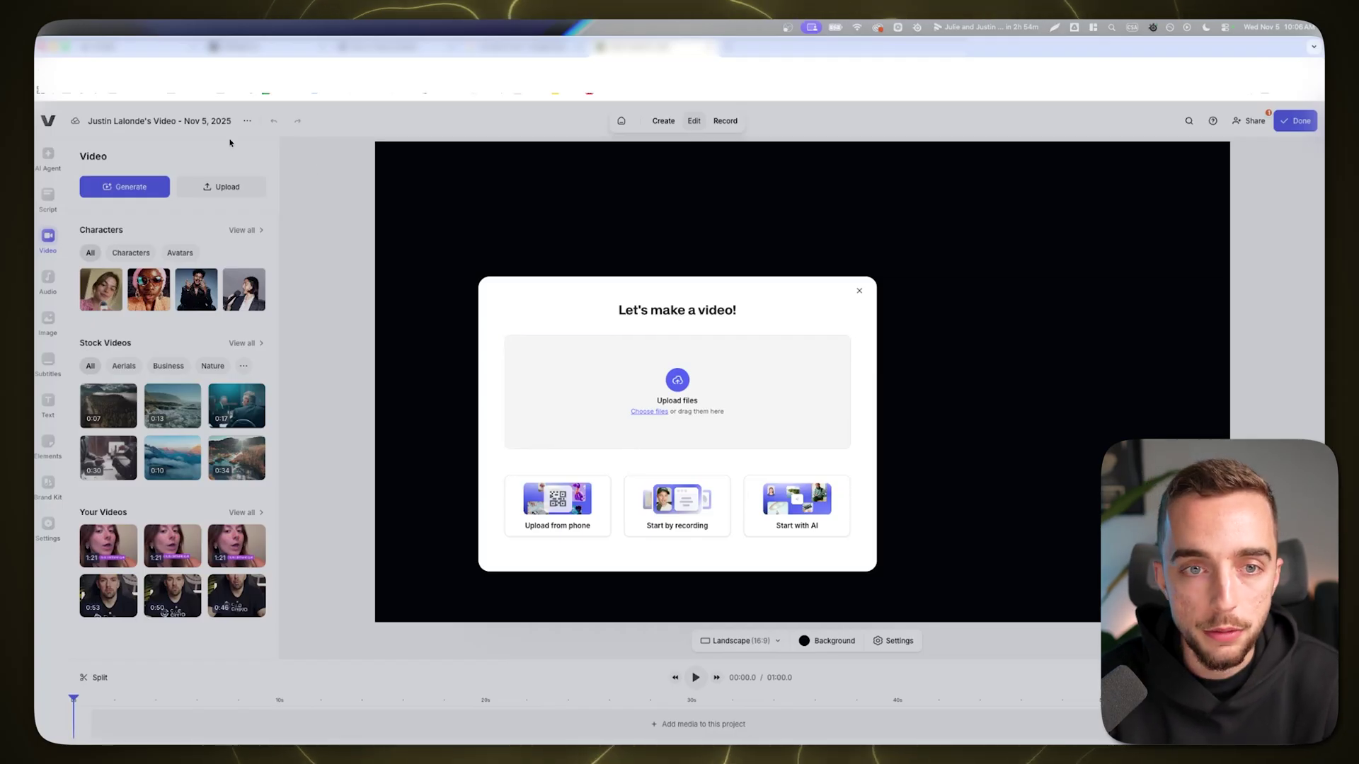
# Step: Download the fifth Arcads clip, then upload all three Arcads video mp4s from Downloads into VEED
pyautogui.click(139, 46)
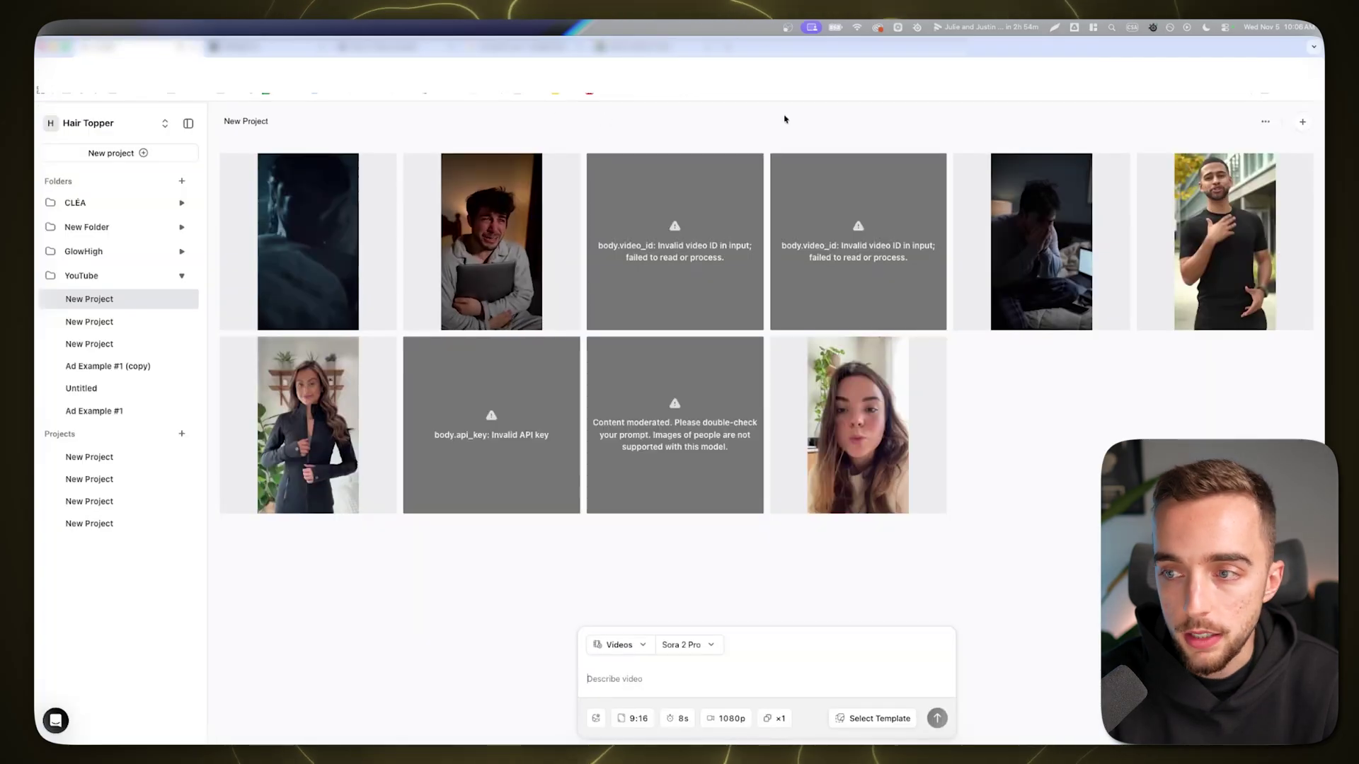
pyautogui.click(1116, 165)
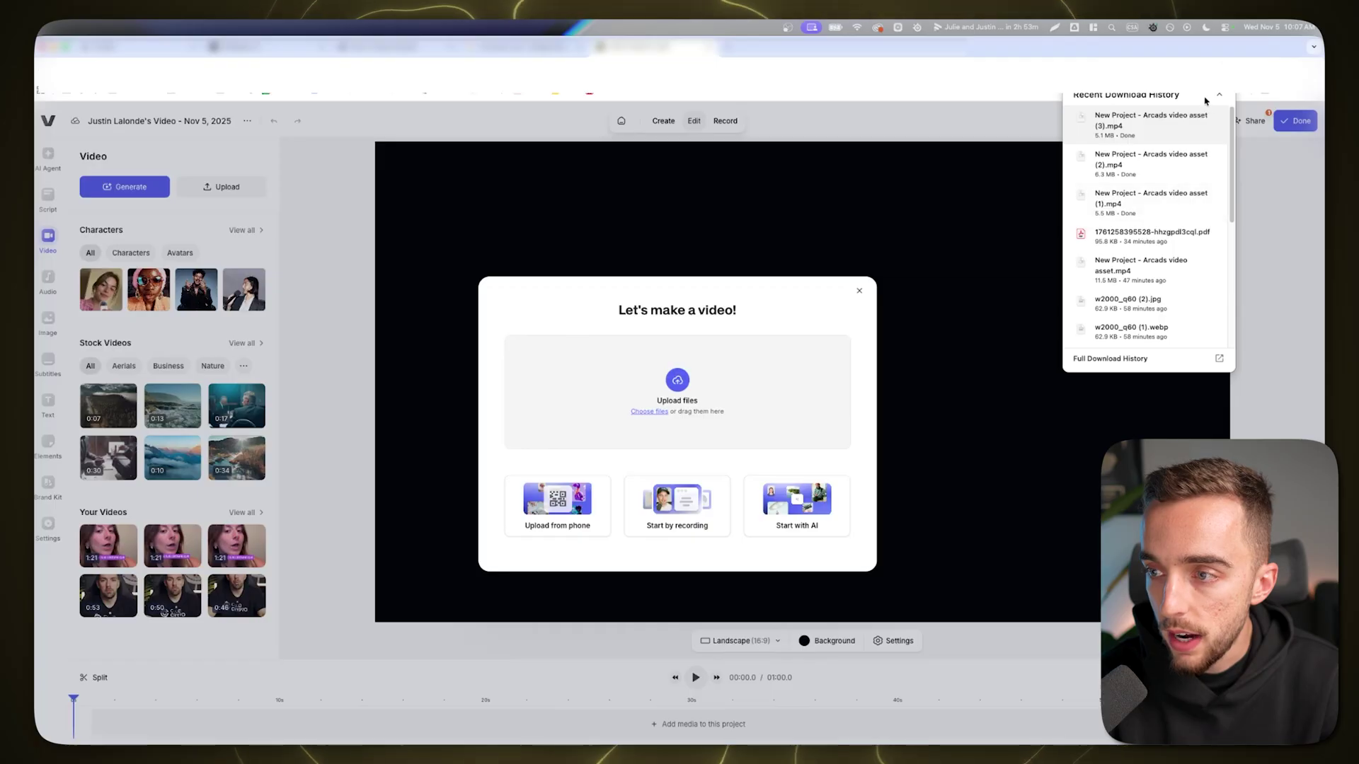
pyautogui.click(522, 744)
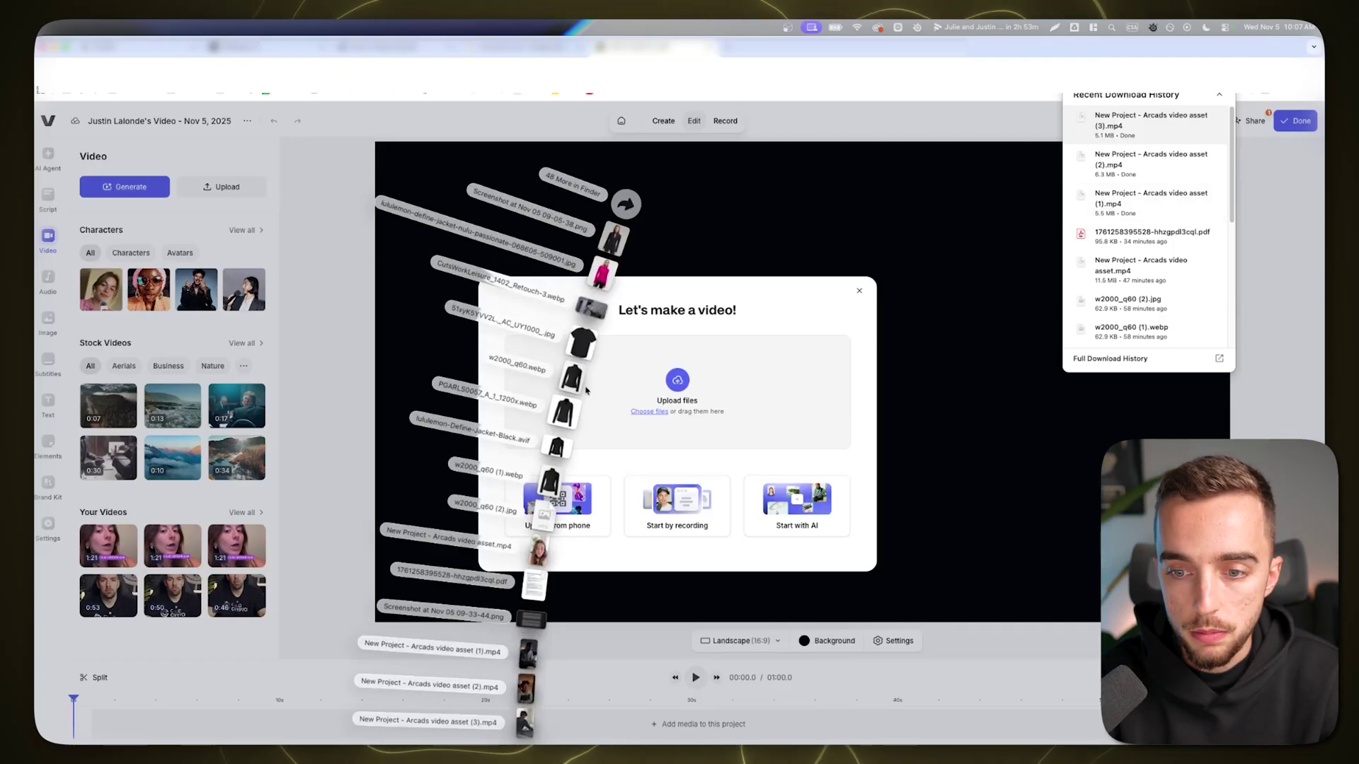
pyautogui.click(621, 204)
pyautogui.press('Down')
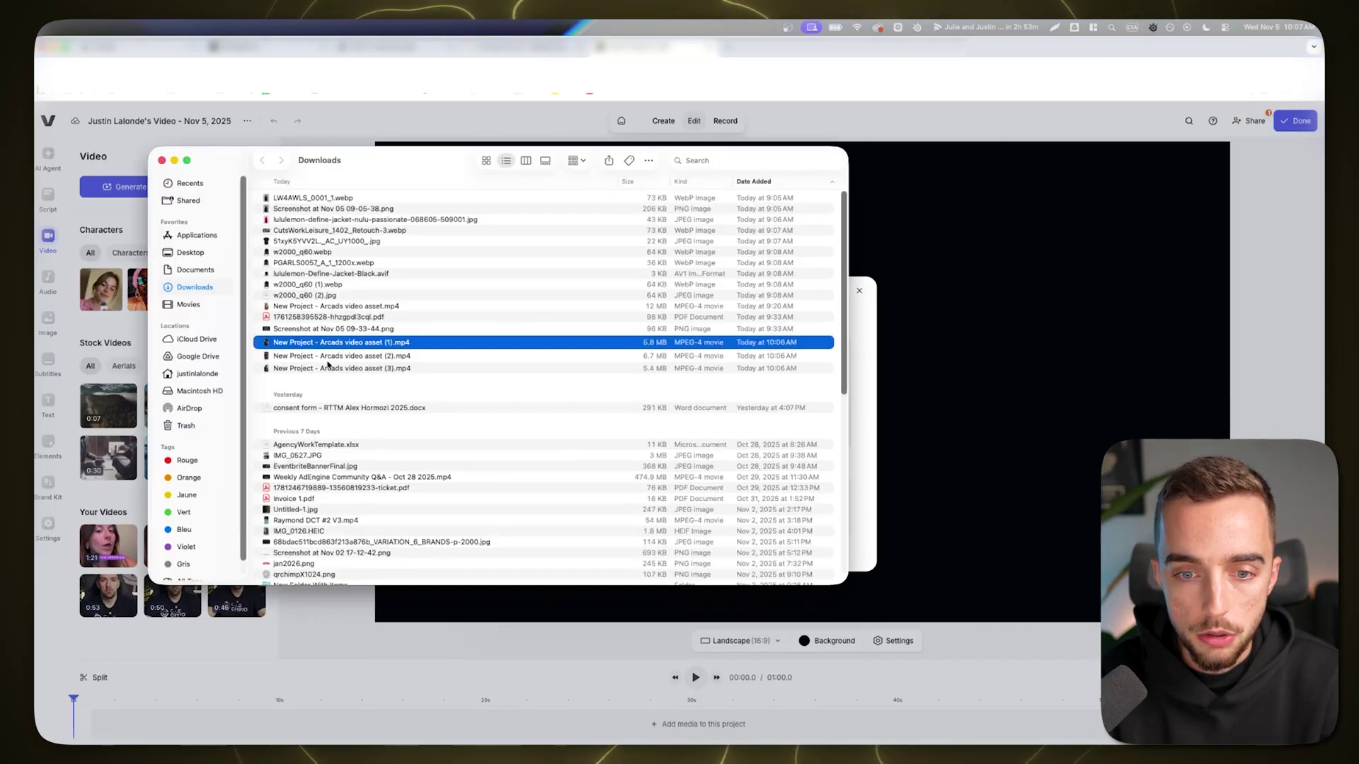
pyautogui.moveTo(398, 160); pyautogui.dragTo(100, 158)
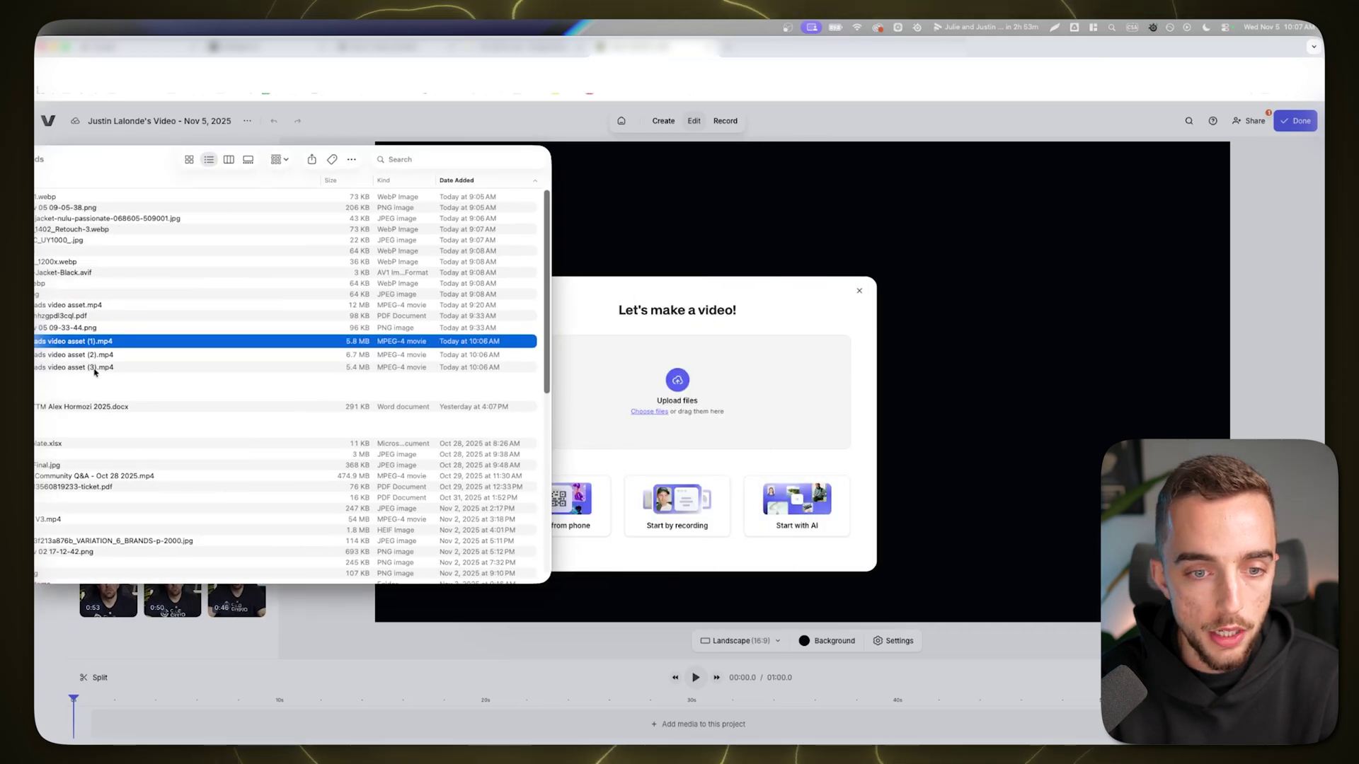
pyautogui.click(95, 373)
pyautogui.keyDown('shift'); pyautogui.click(97, 343); pyautogui.keyUp('shift')
pyautogui.moveTo(120, 358); pyautogui.dragTo(651, 393)
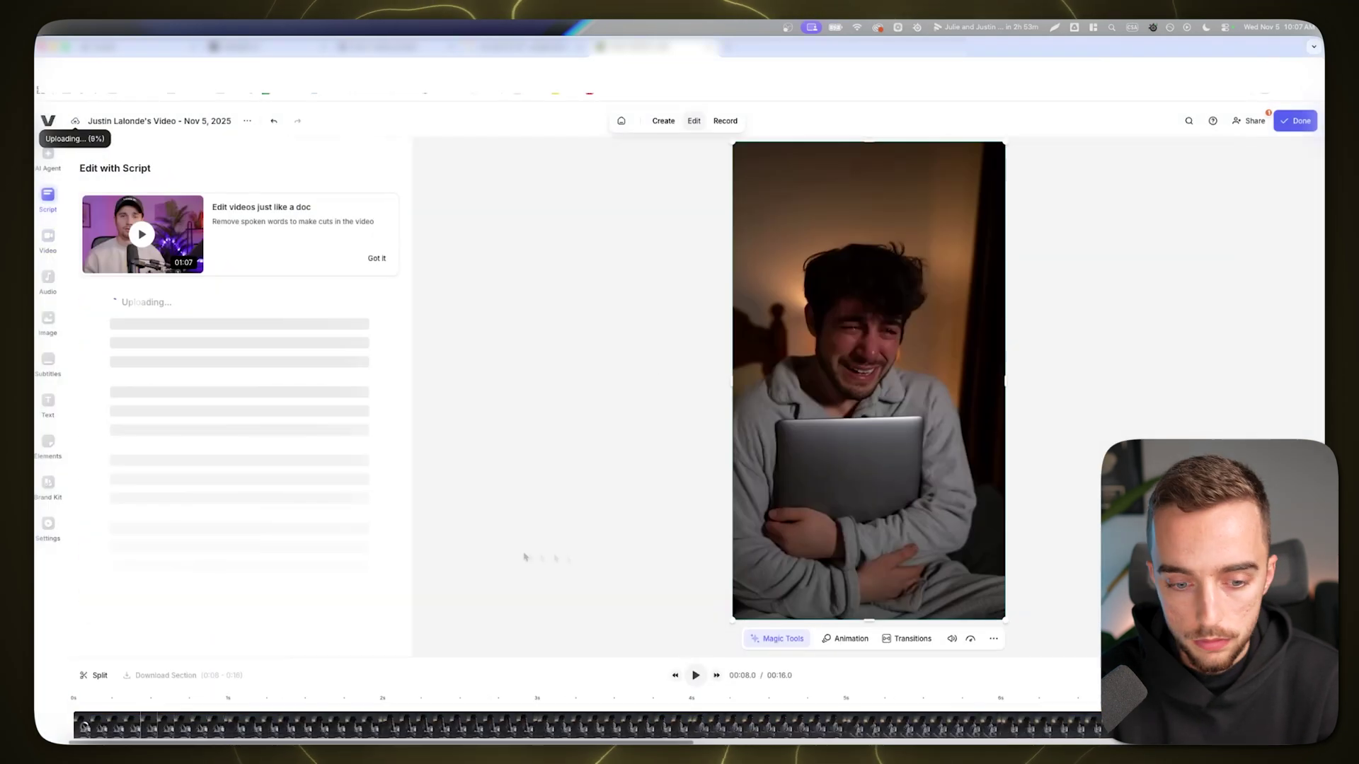
# Step: Trim the first clip to start at about 0.9 seconds and preview the trimmed opening
pyautogui.click(102, 720)
pyautogui.click(305, 701)
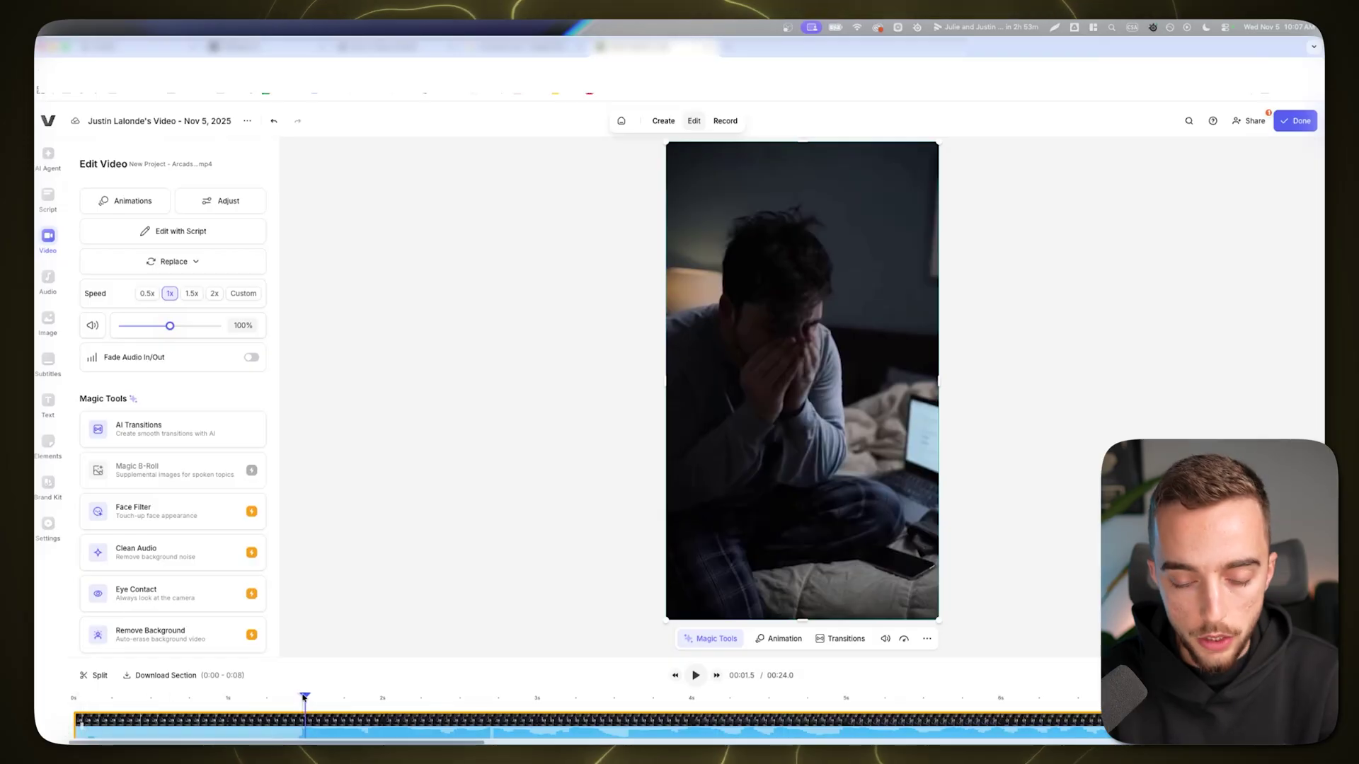
pyautogui.moveTo(305, 700); pyautogui.dragTo(300, 702)
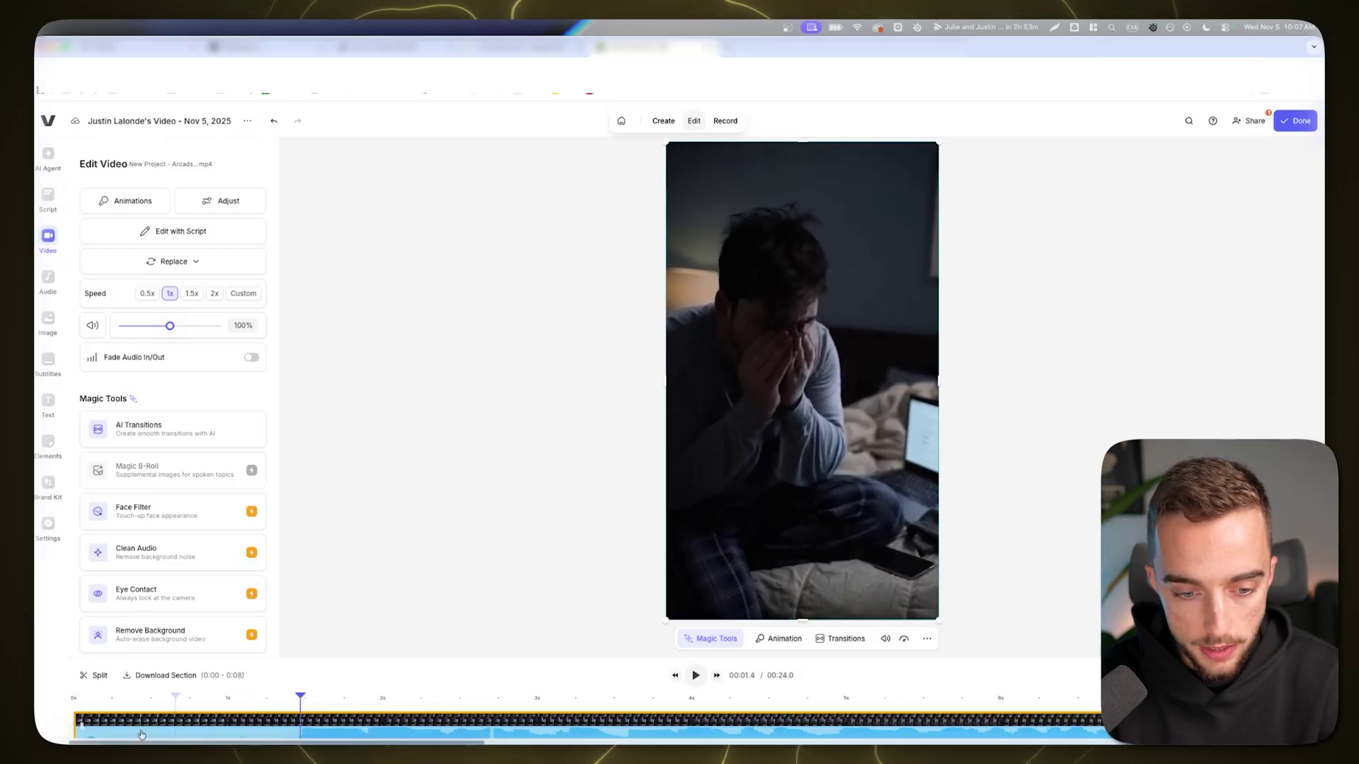
pyautogui.moveTo(75, 723); pyautogui.dragTo(216, 699)
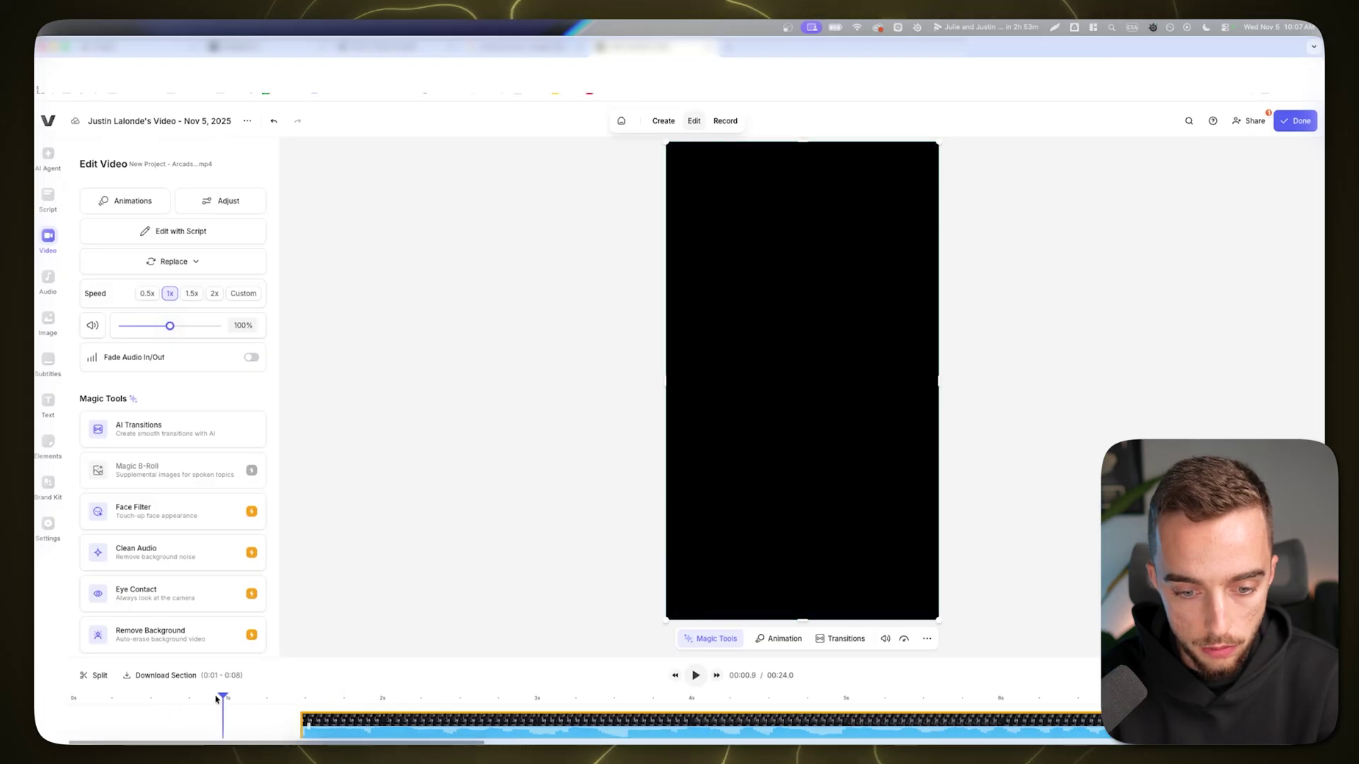
pyautogui.moveTo(73, 708); pyautogui.dragTo(301, 698)
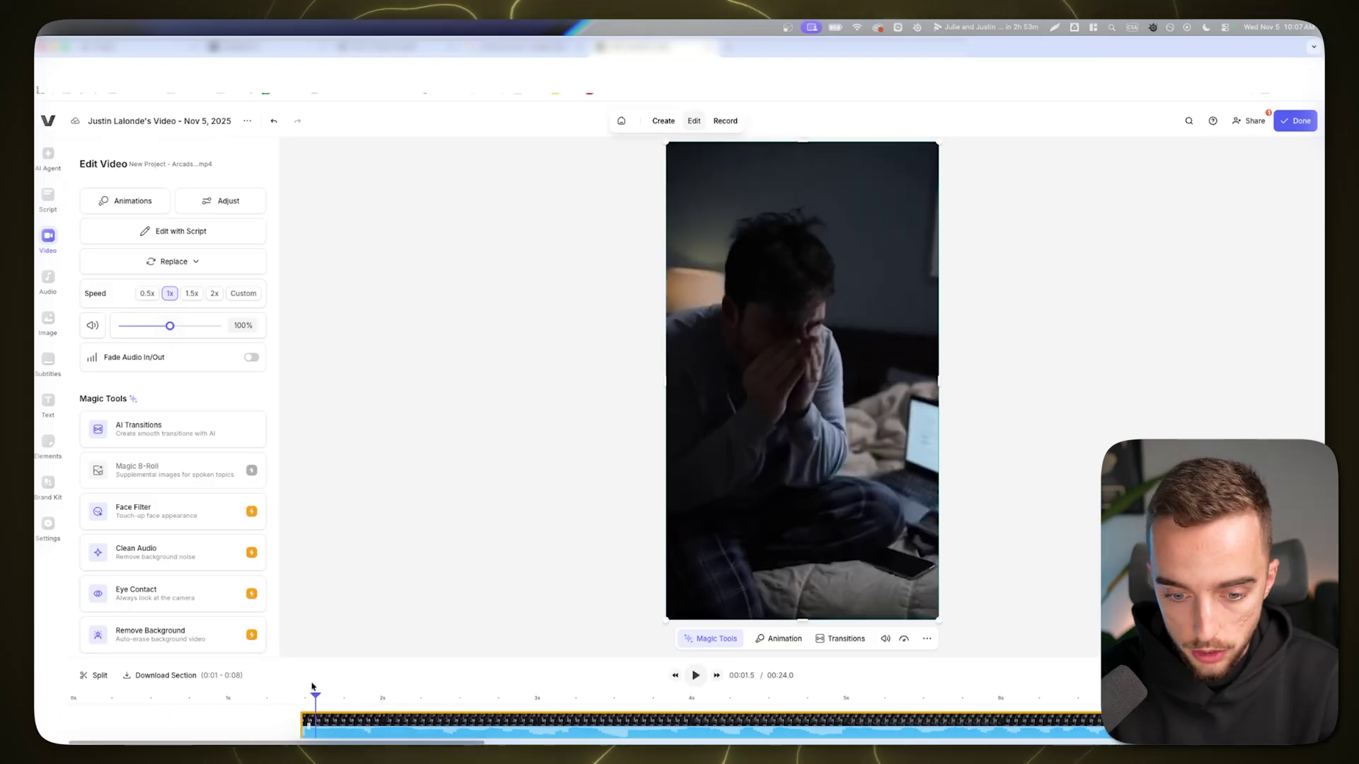
pyautogui.click(695, 677)
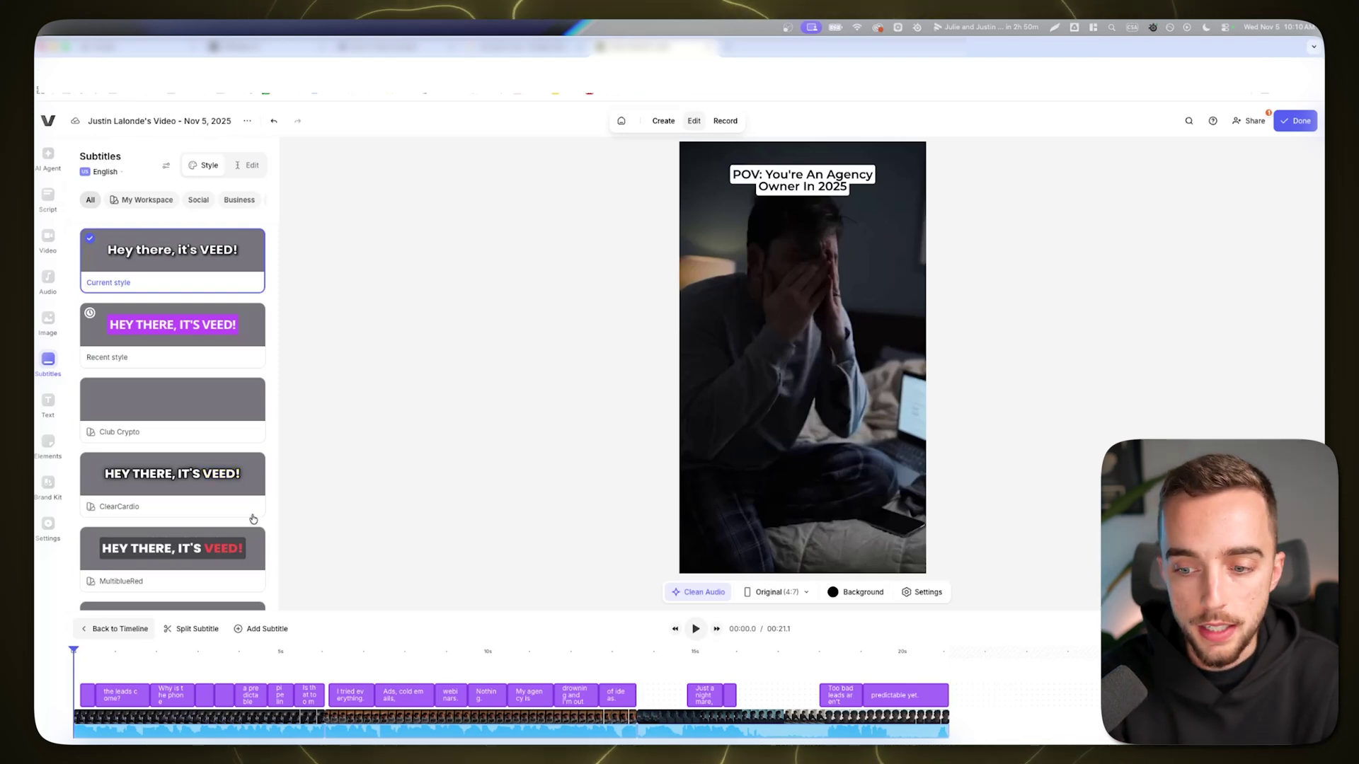
# Step: Play the 21-second ad from the start with its POV caption and subtitles
pyautogui.click(696, 629)
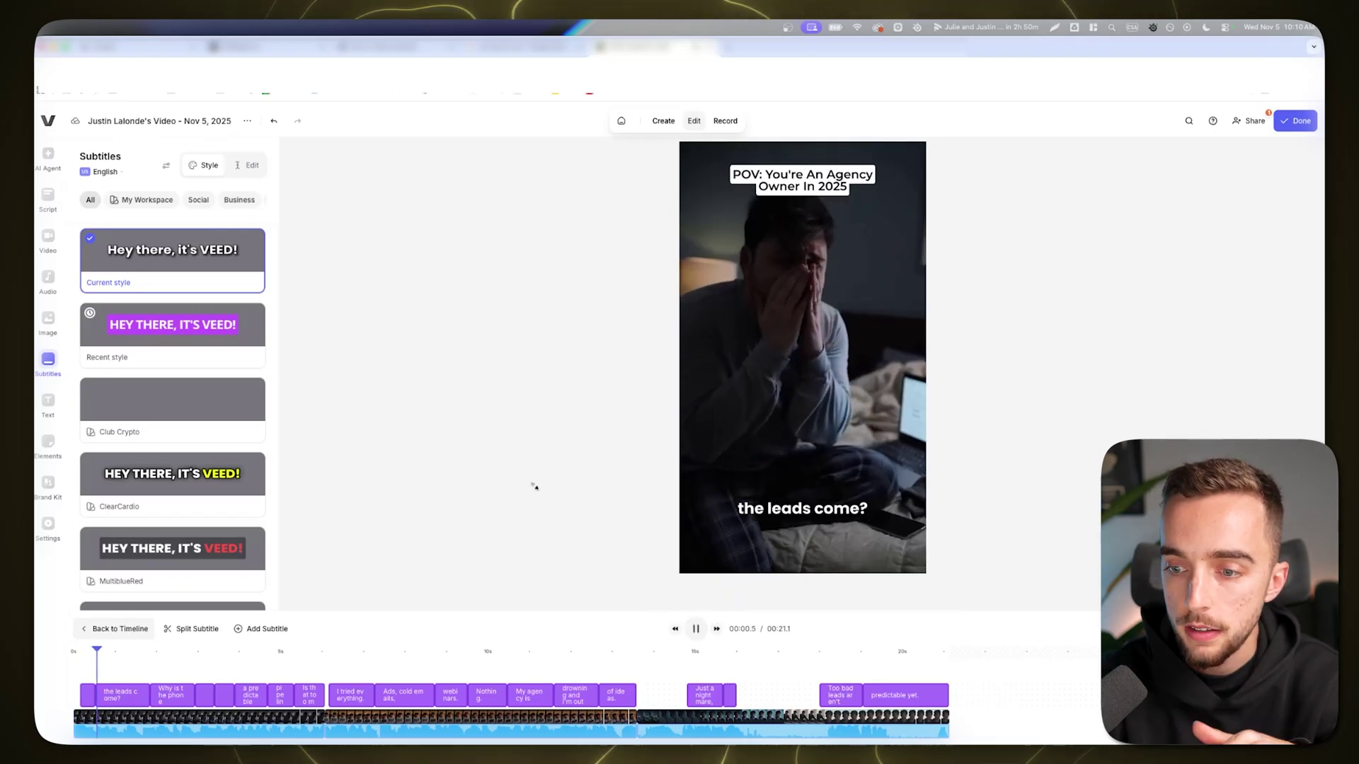